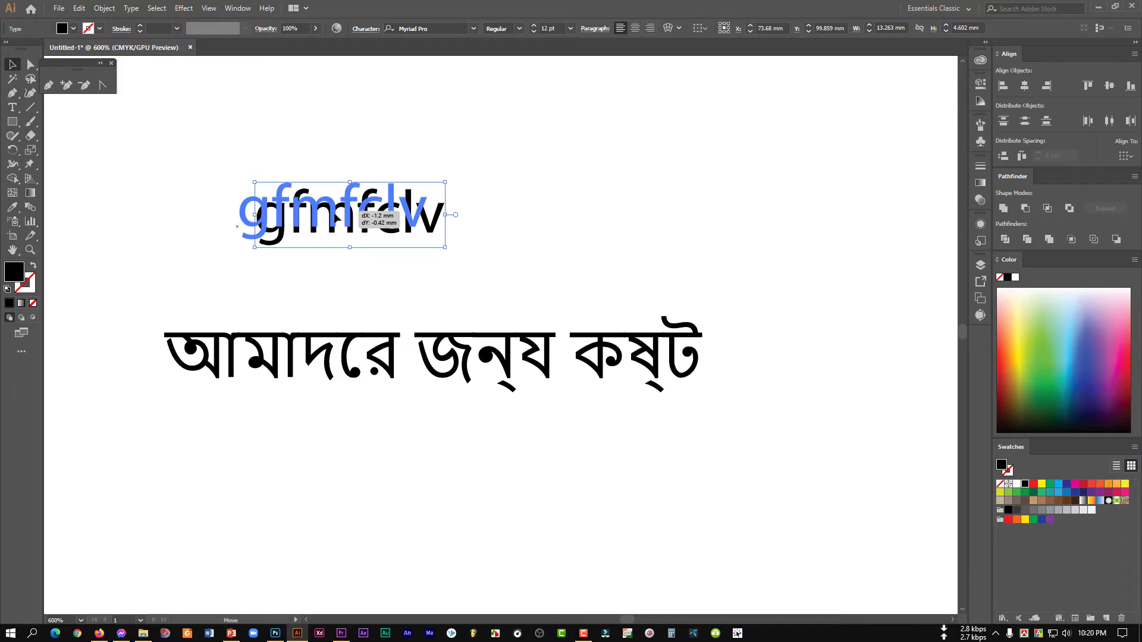
pyautogui.click(378, 285)
pyautogui.click(374, 225)
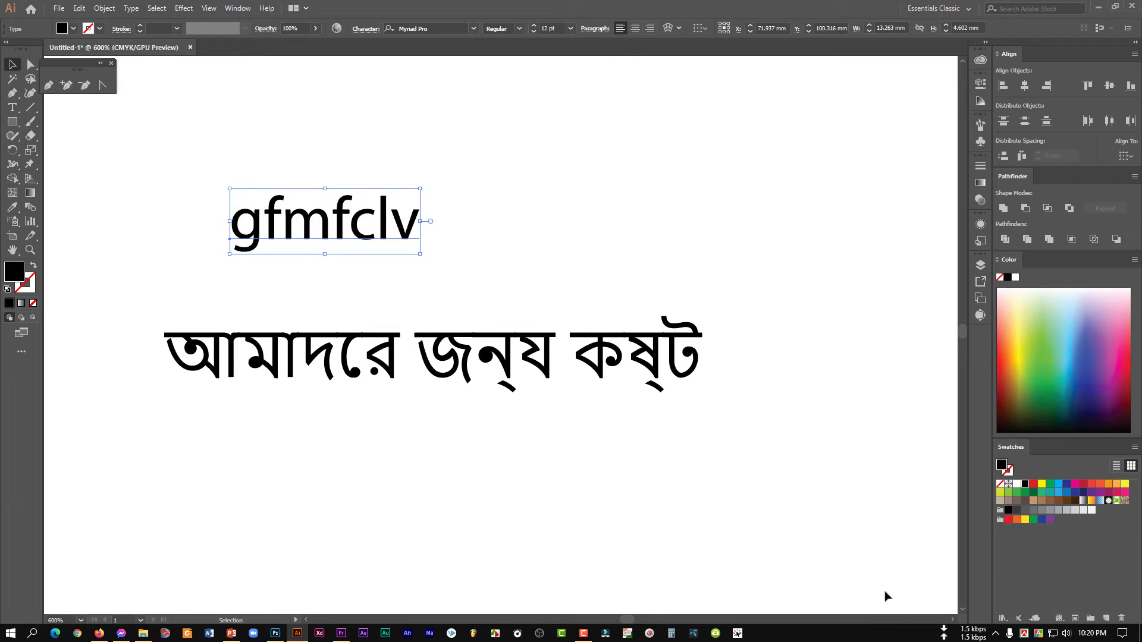
pyautogui.rightClick(1038, 636)
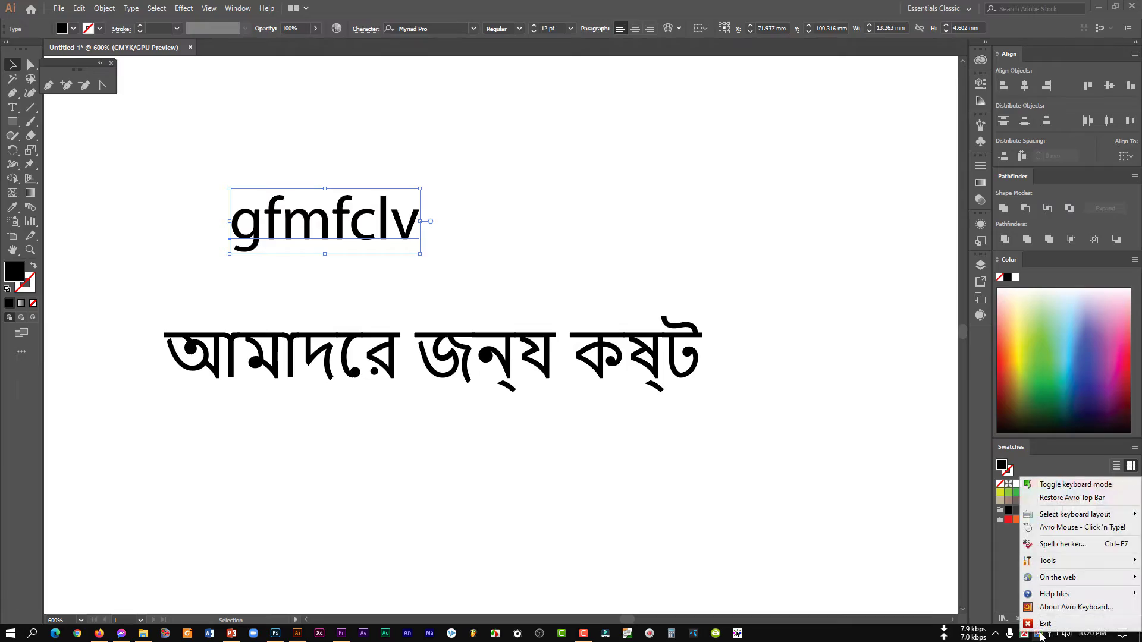
pyautogui.press('Escape')
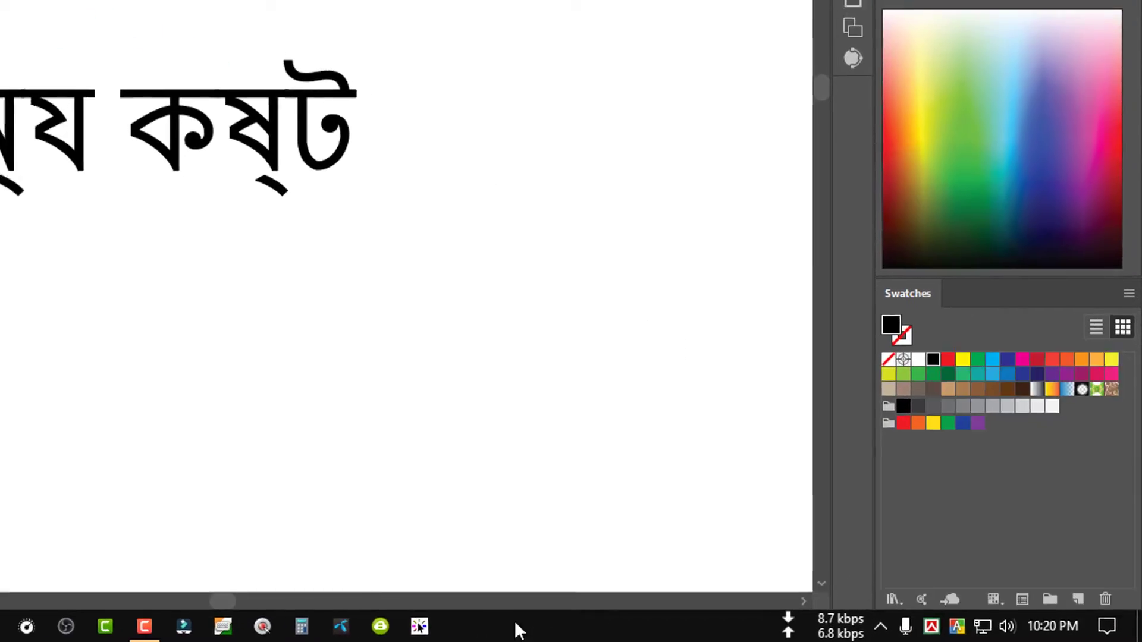
# Step: Switch to Firefox and search Google for "avro keyboard download" in a new tab
pyautogui.click(5, 635)
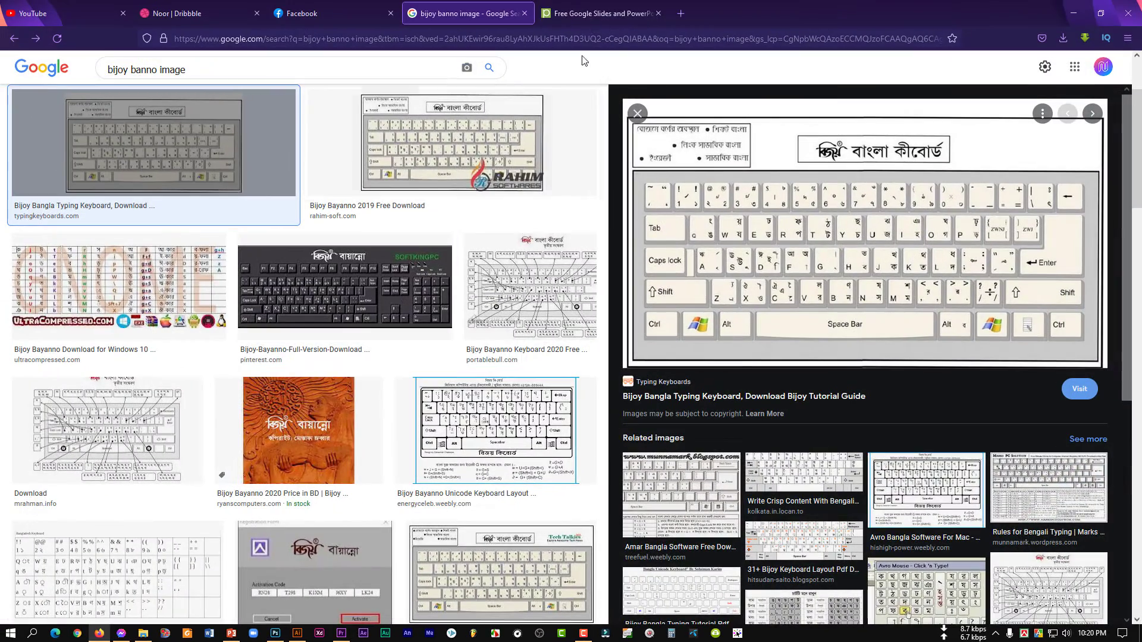
pyautogui.click(692, 14)
pyautogui.click(483, 37)
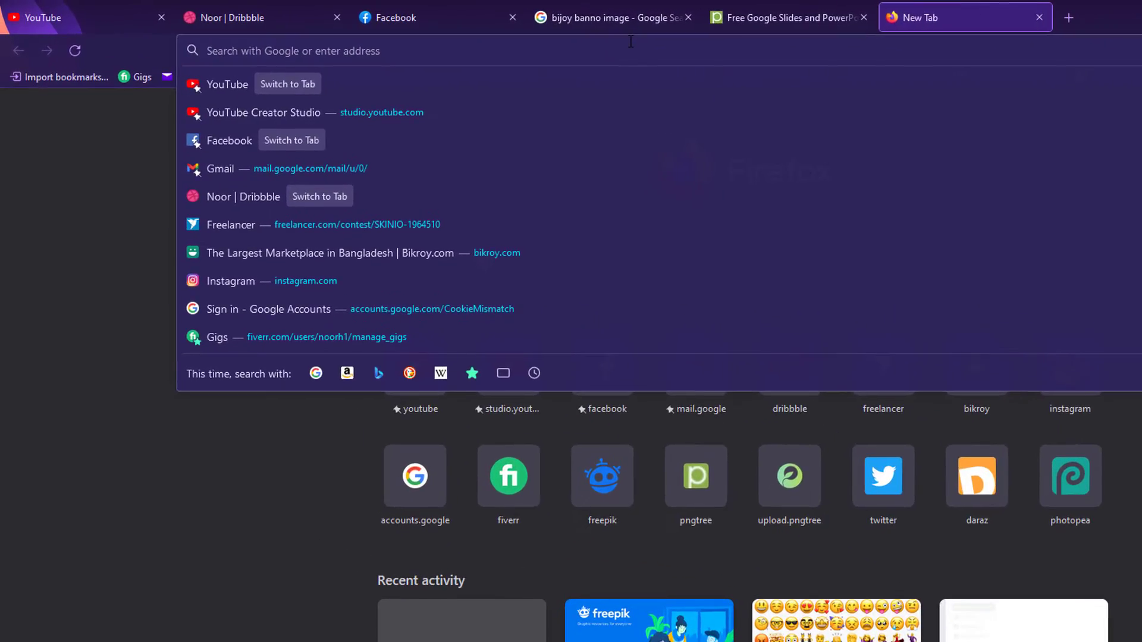
pyautogui.write('avro')
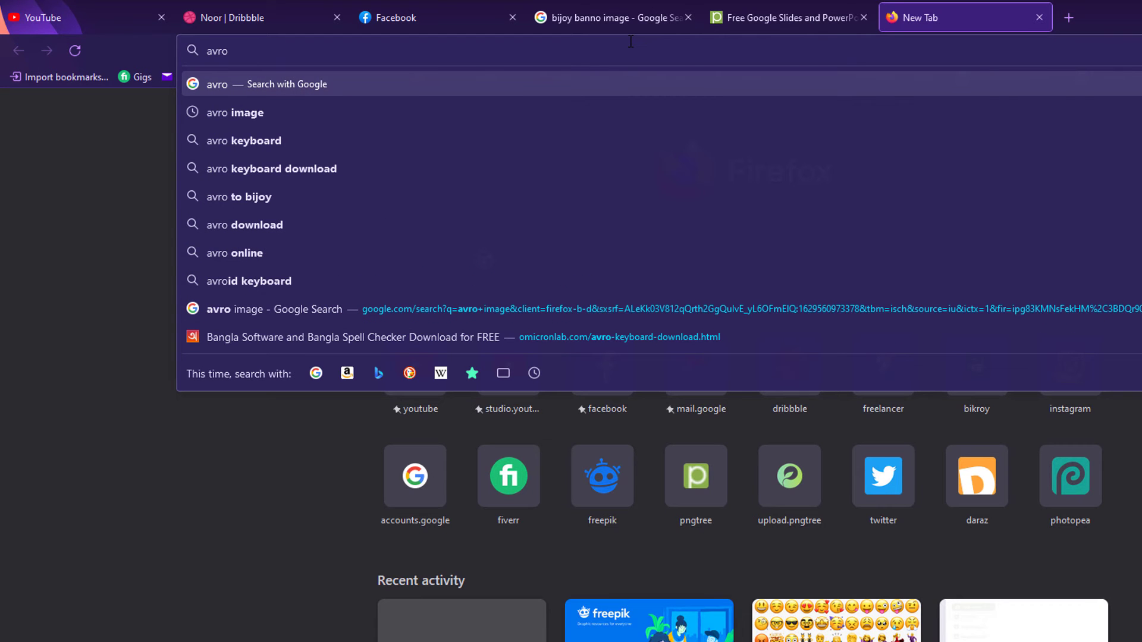
pyautogui.click(327, 161)
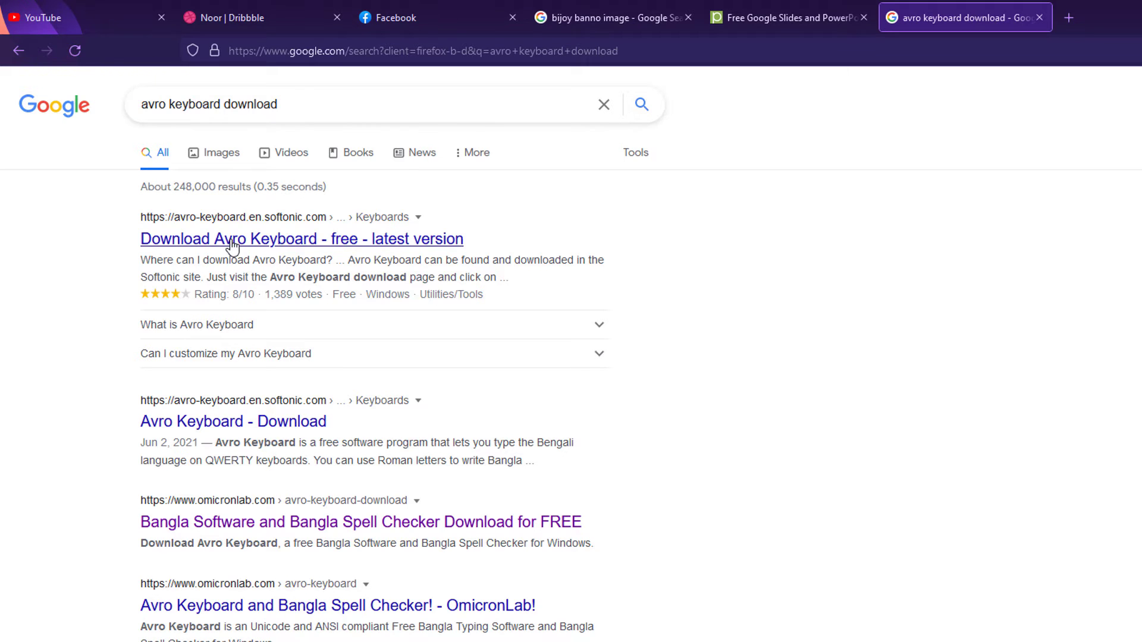
pyautogui.click(292, 241)
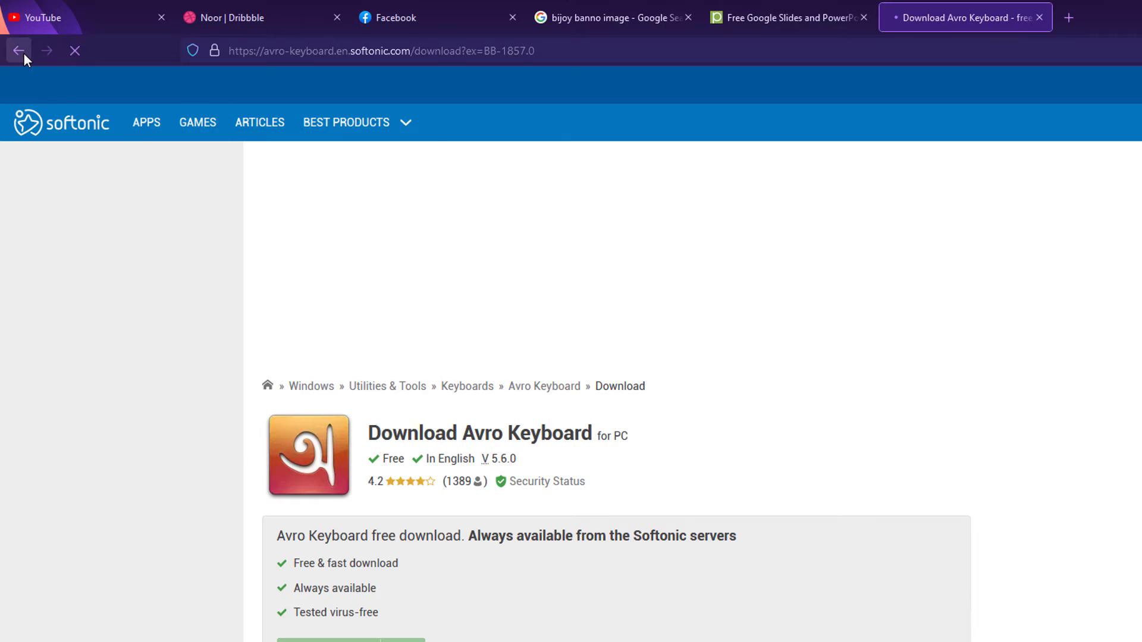
pyautogui.click(23, 52)
pyautogui.click(279, 423)
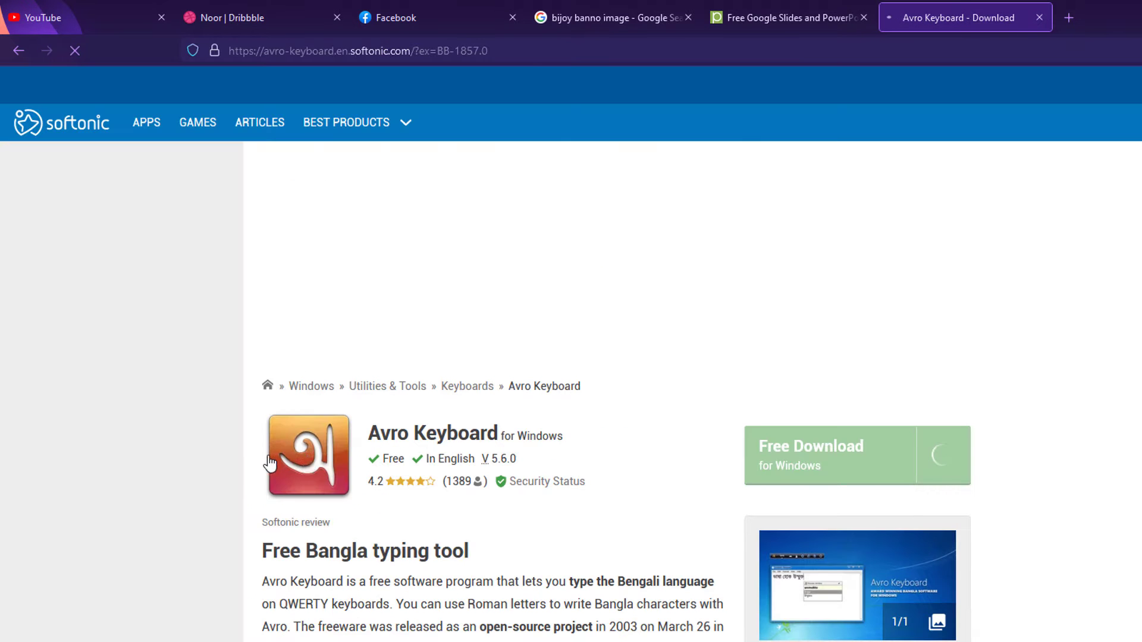
pyautogui.click(19, 50)
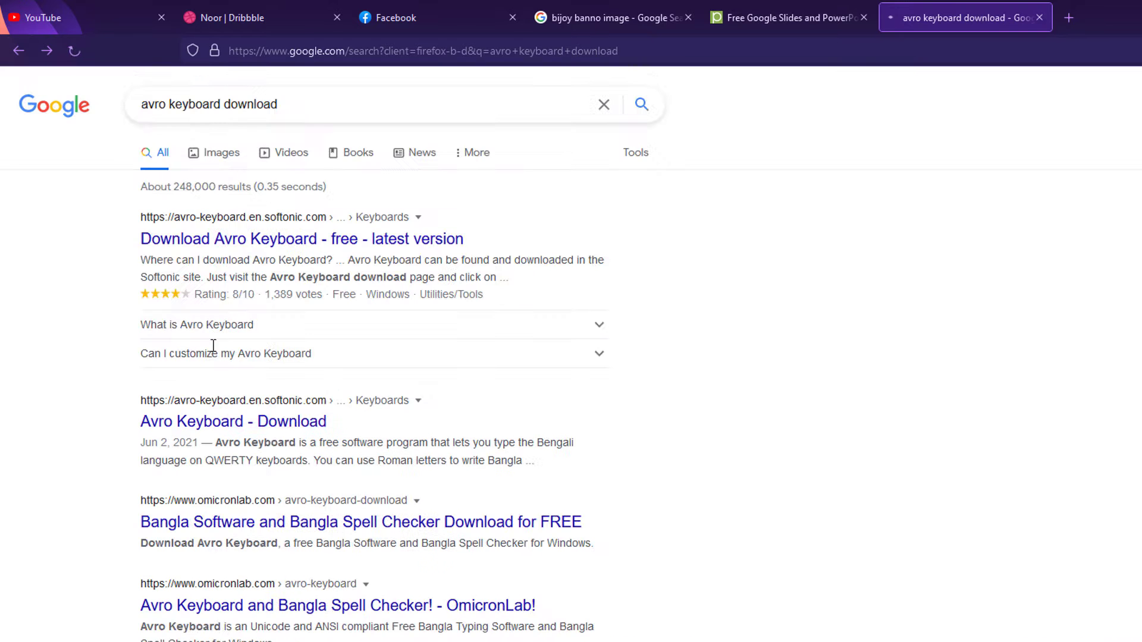
# Step: Open OmicronLab's Avro Keyboard download page from the search results and look over its download section
pyautogui.scroll(-4, 245, 396)
pyautogui.click(249, 386)
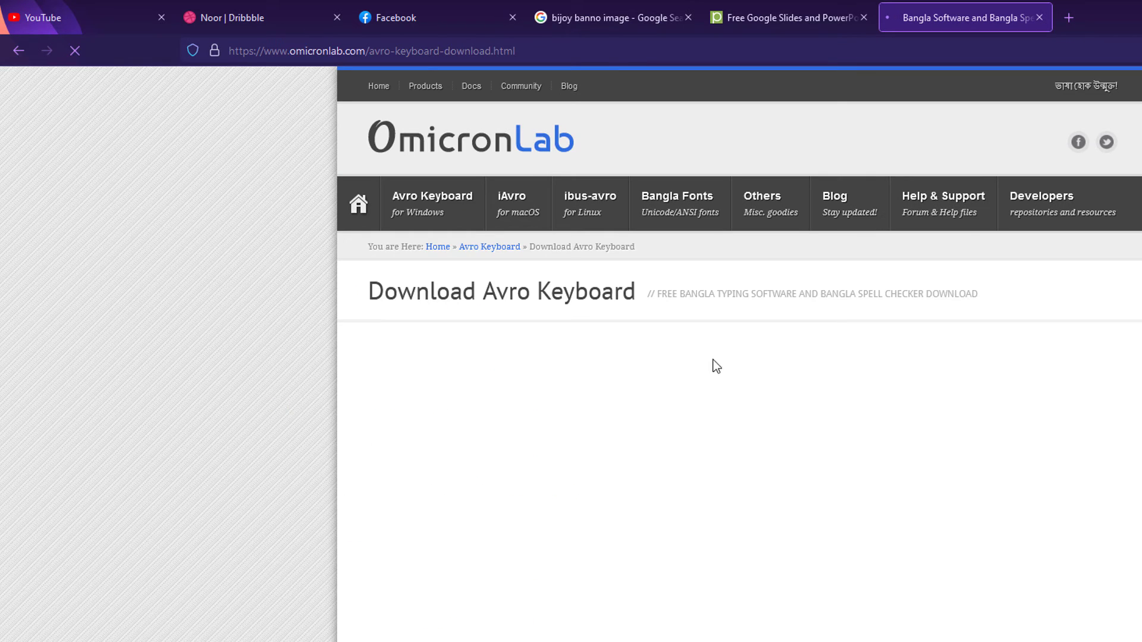
pyautogui.scroll(-2, 551, 427)
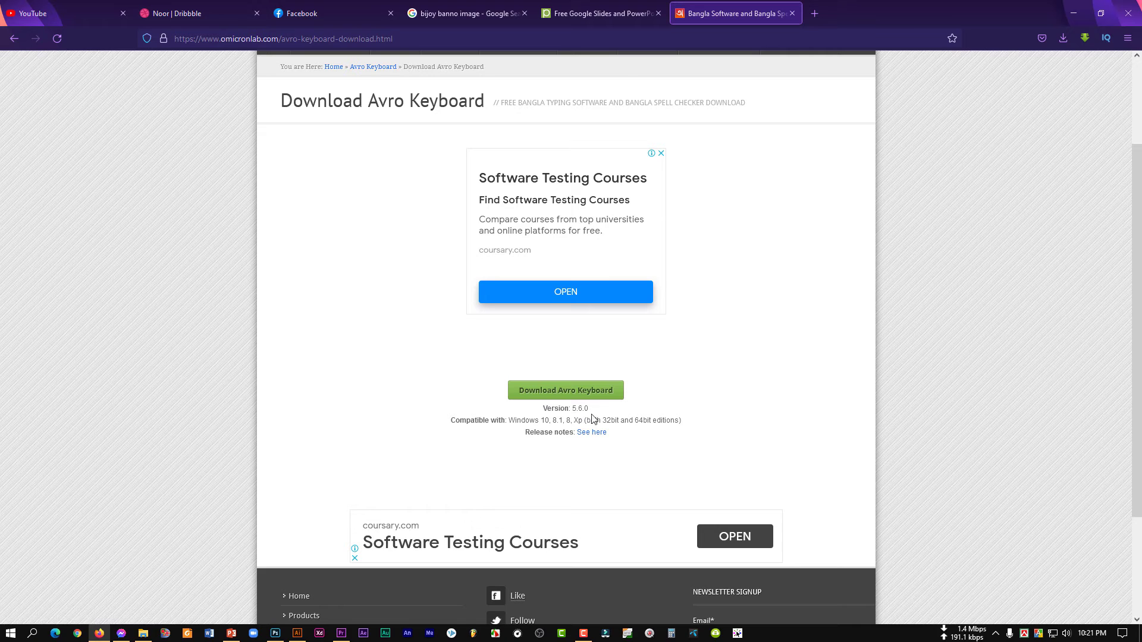
pyautogui.scroll(-2, 625, 417)
pyautogui.scroll(3, 619, 395)
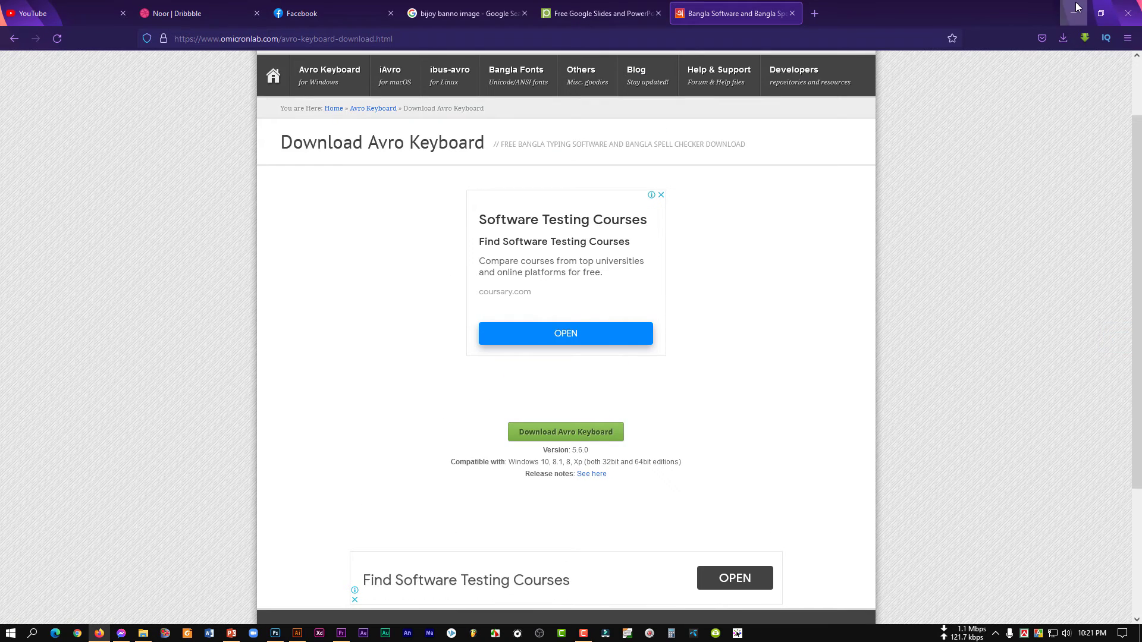
# Step: Switch back to Illustrator and inspect the fonts of the "gfmfclv" text and the Bangla text line
pyautogui.hotkey('alt', 'Tab')
pyautogui.click(408, 233)
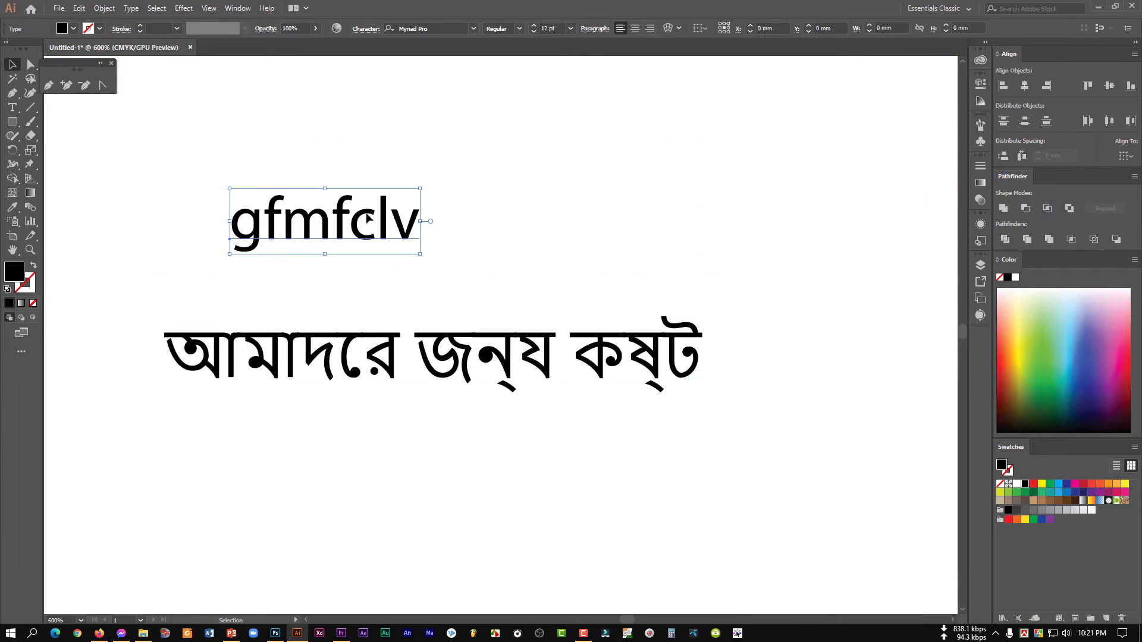
pyautogui.click(333, 361)
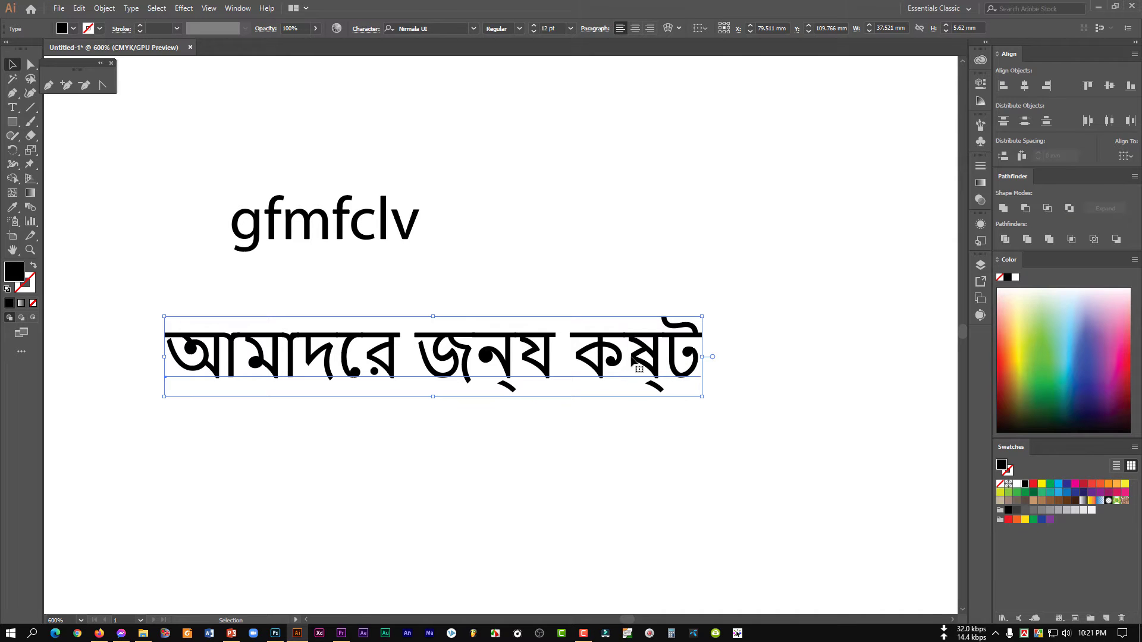
pyautogui.click(563, 426)
pyautogui.click(533, 375)
pyautogui.click(376, 241)
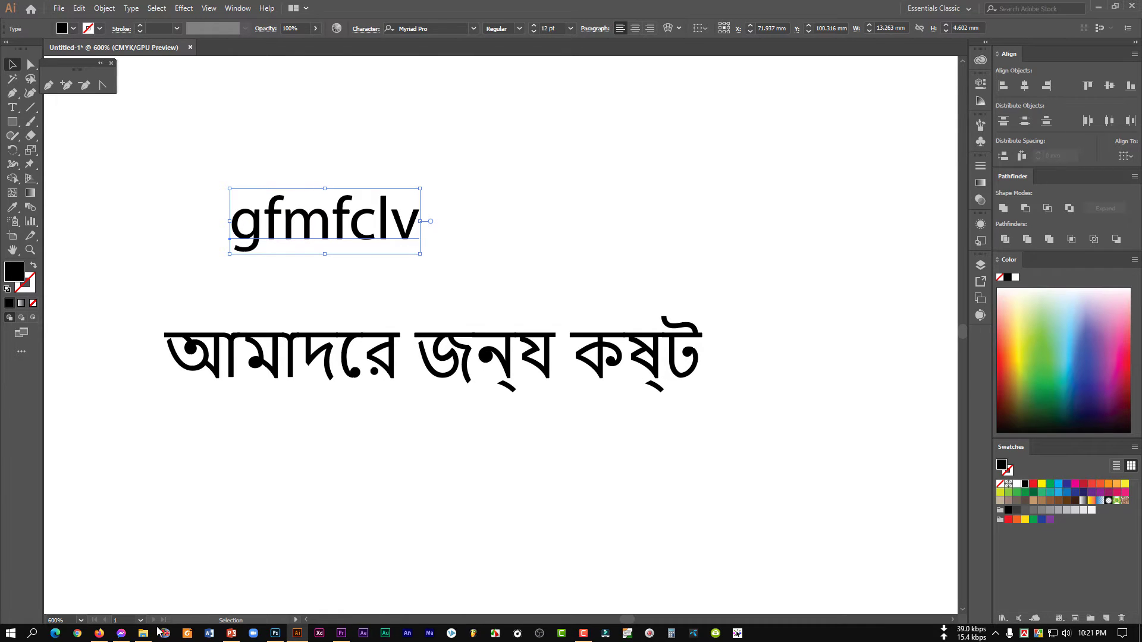
# Step: Check how the same text is rendered in Premiere Pro, return to Illustrator and deselect the text
pyautogui.click(343, 635)
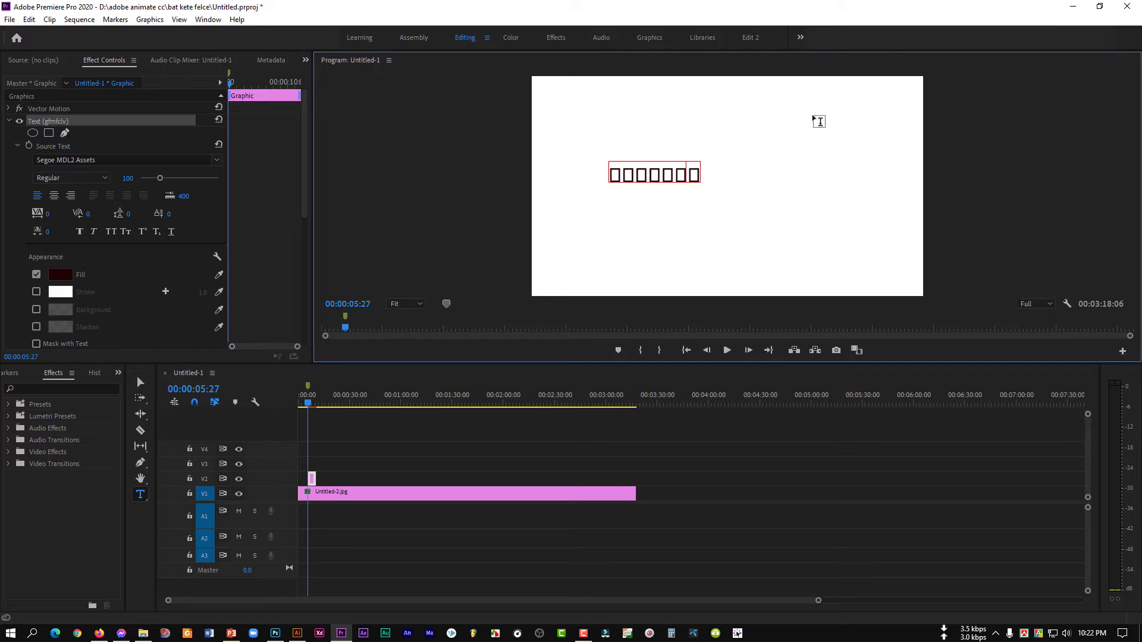
pyautogui.click(1072, 6)
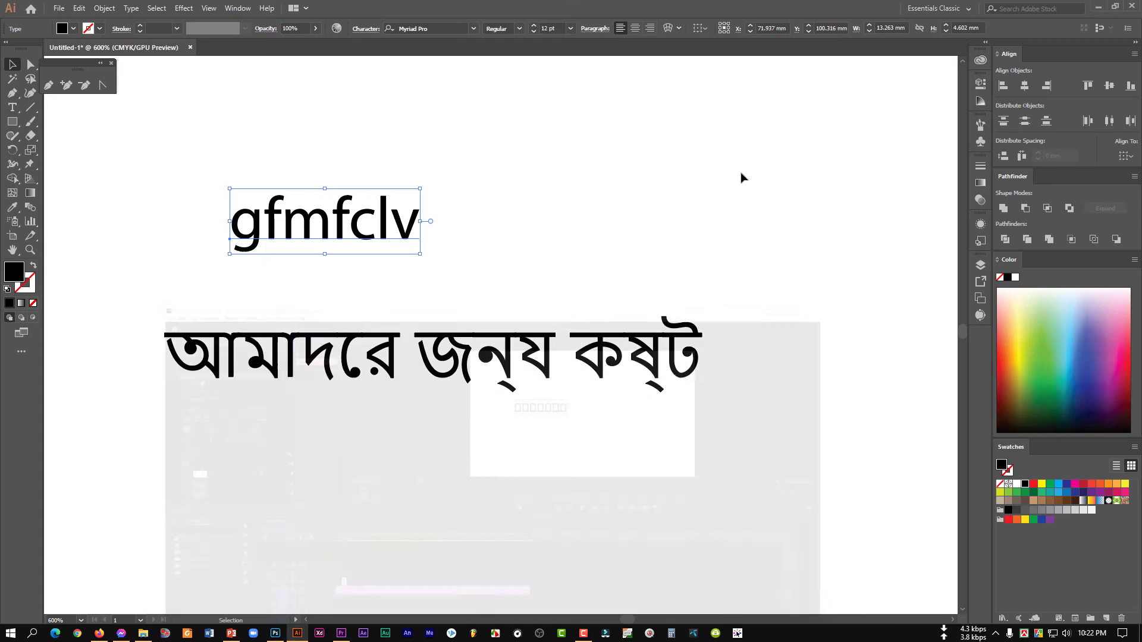
pyautogui.click(470, 429)
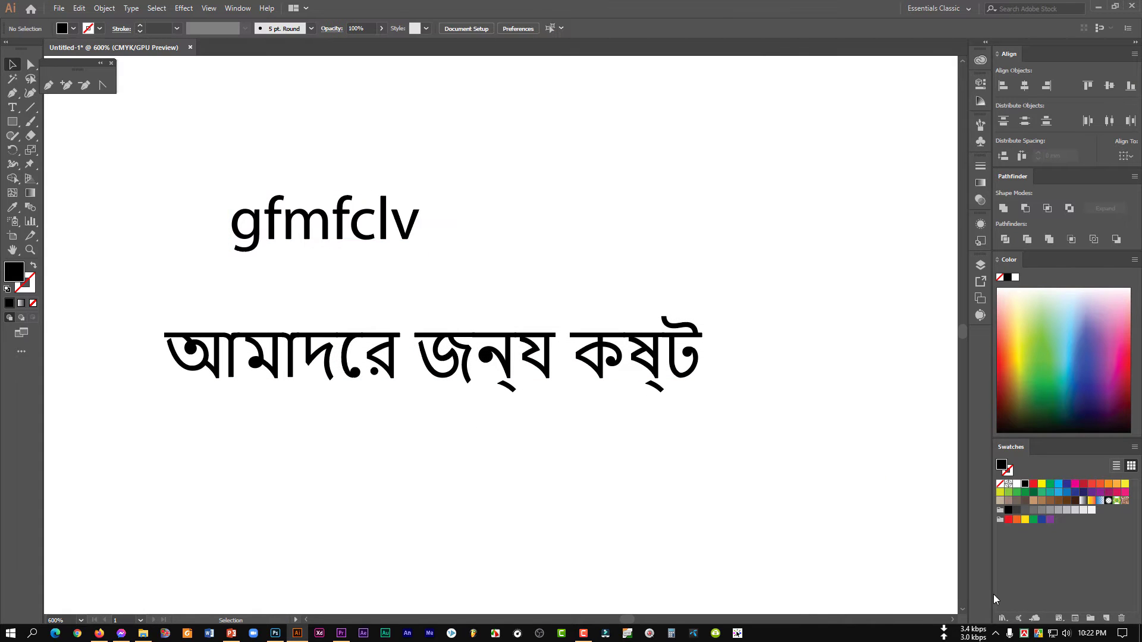
# Step: Restore the Avro Top Bar, view the active keyboard layout and close the Layout Viewer
pyautogui.rightClick(1038, 633)
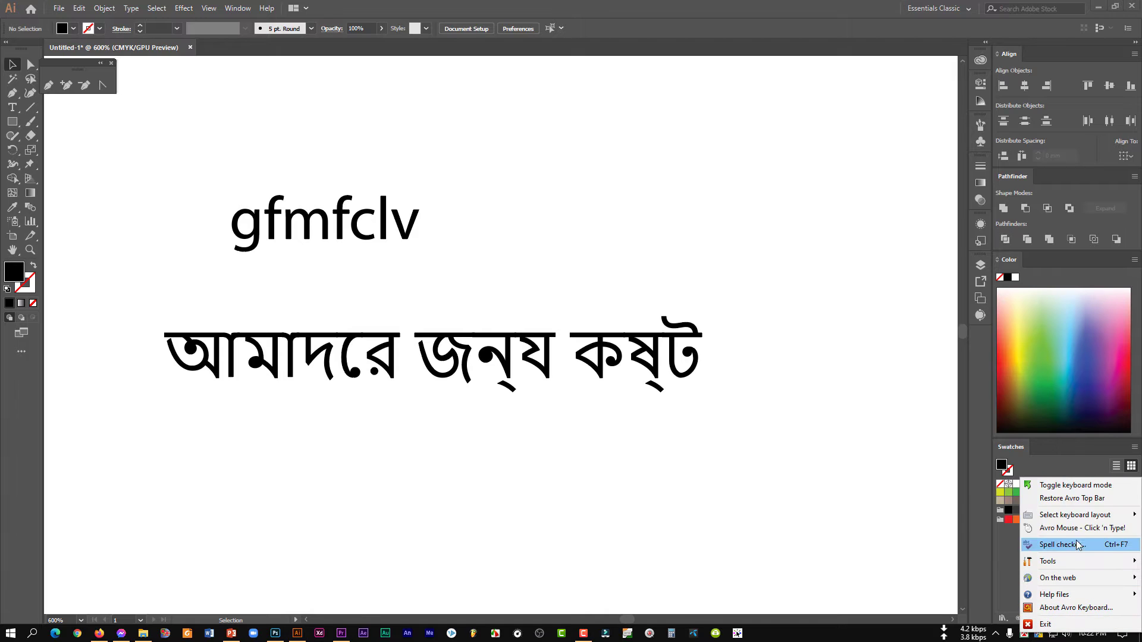
pyautogui.click(1069, 499)
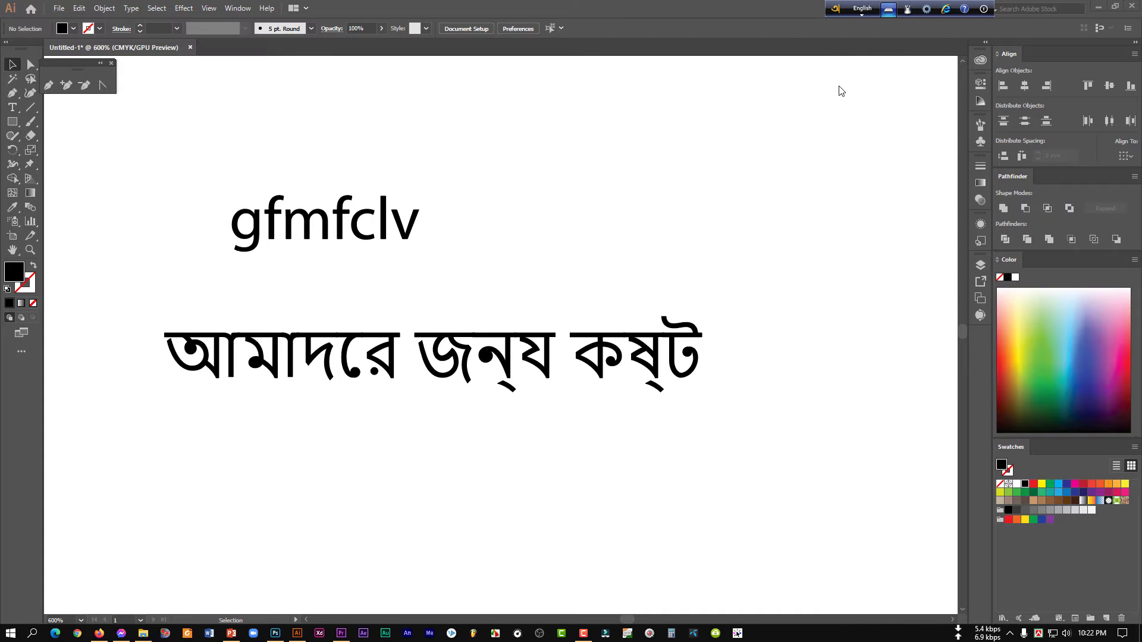
pyautogui.click(888, 9)
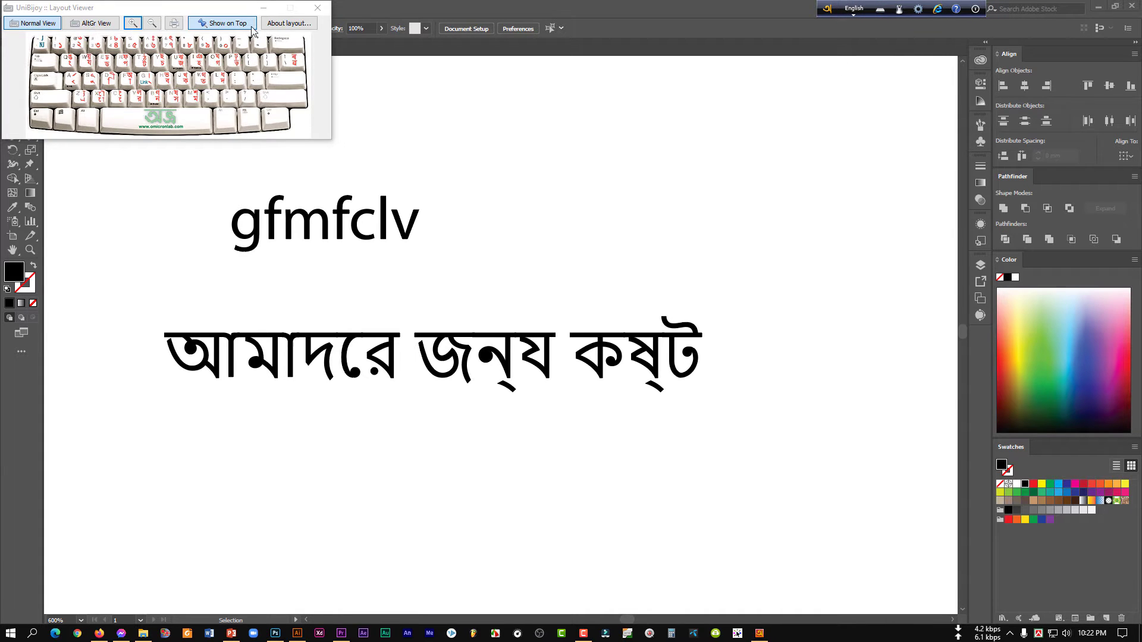
pyautogui.click(317, 8)
# Step: Reposition the Avro Top Bar along the upper screen edge and send it back to the system tray
pyautogui.moveTo(803, 79); pyautogui.dragTo(785, 11)
pyautogui.click(932, 11)
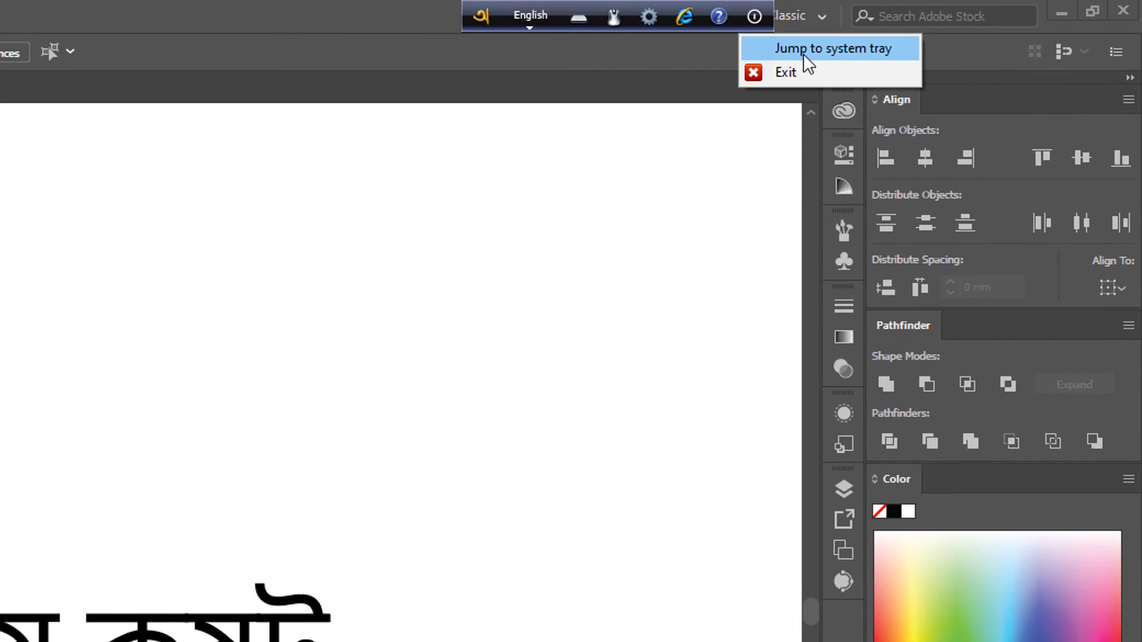
pyautogui.click(821, 49)
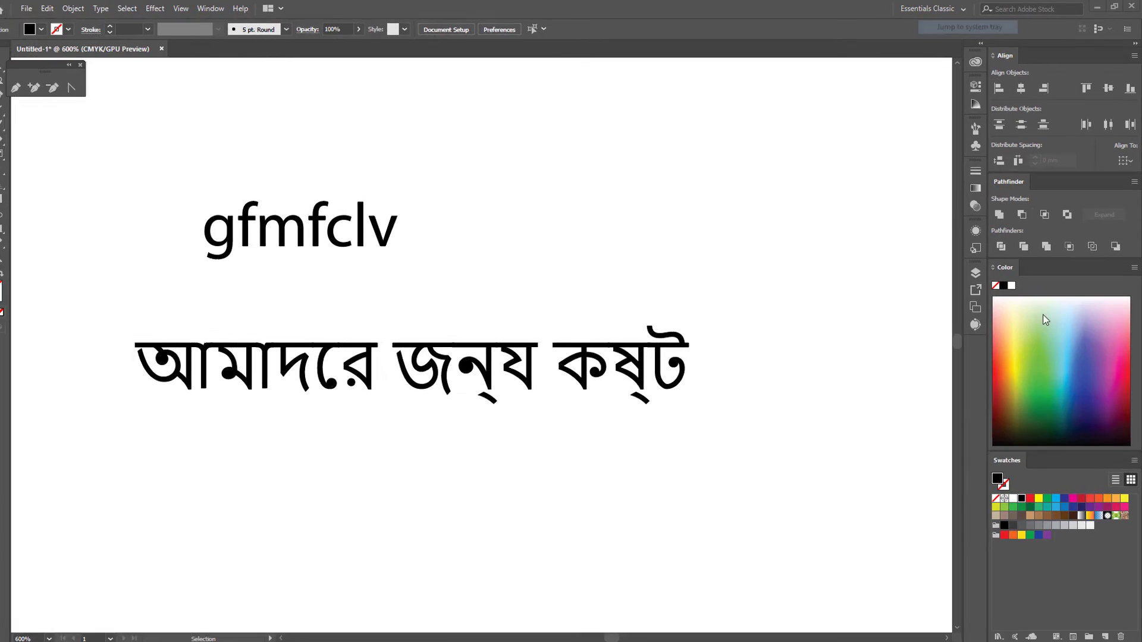
# Step: Locate Avro Keyboard in the system tray and examine its keyboard layout choices
pyautogui.click(996, 632)
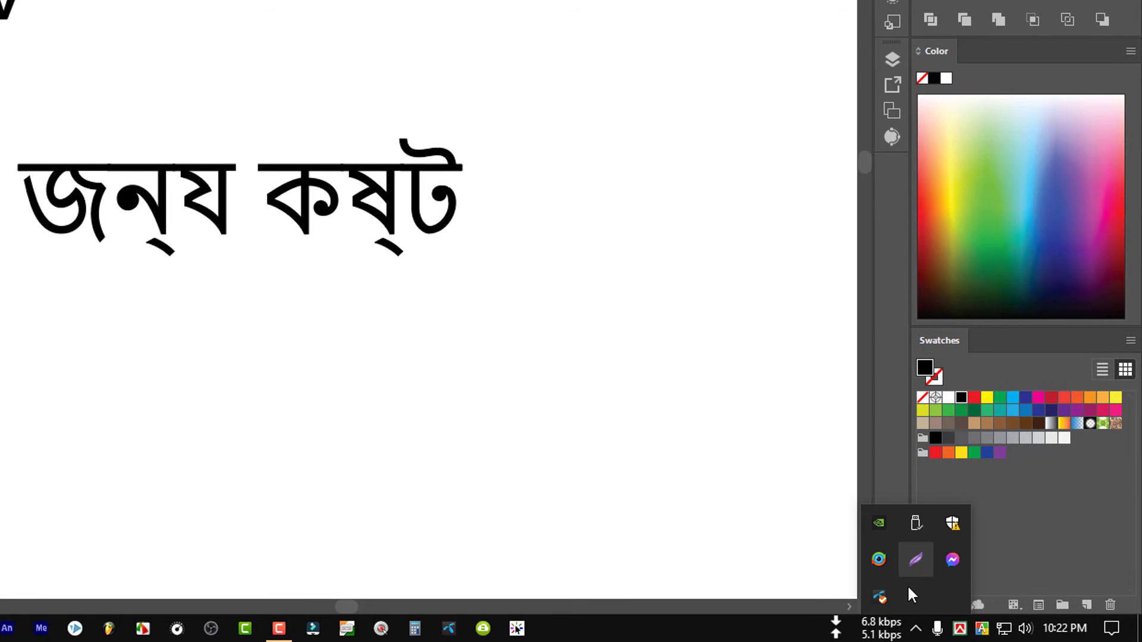
pyautogui.click(917, 632)
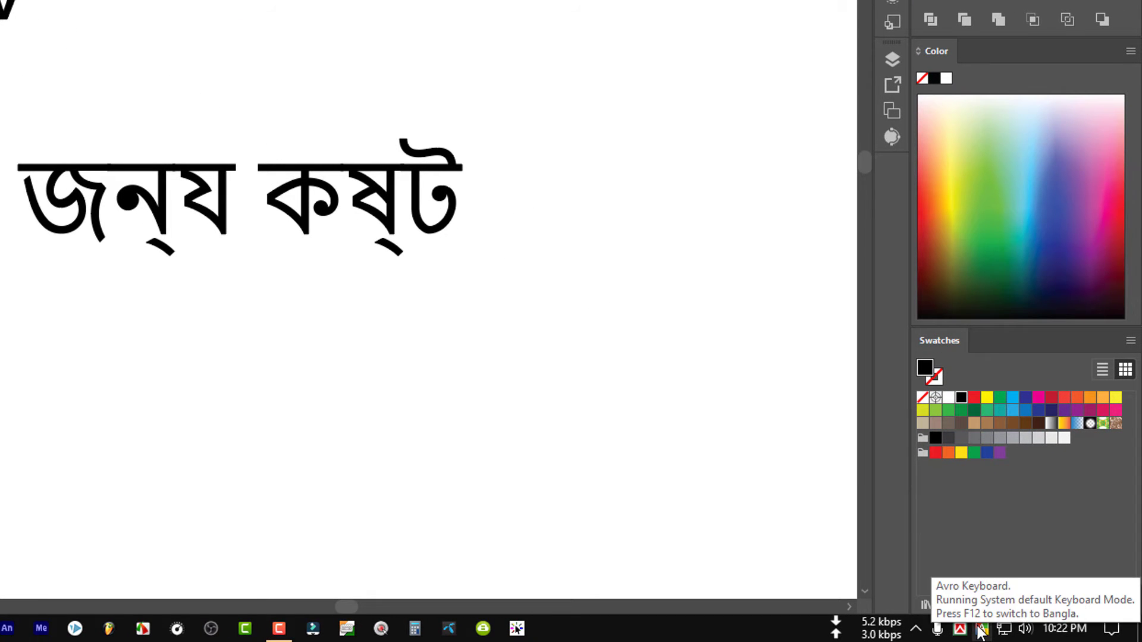
pyautogui.rightClick(981, 632)
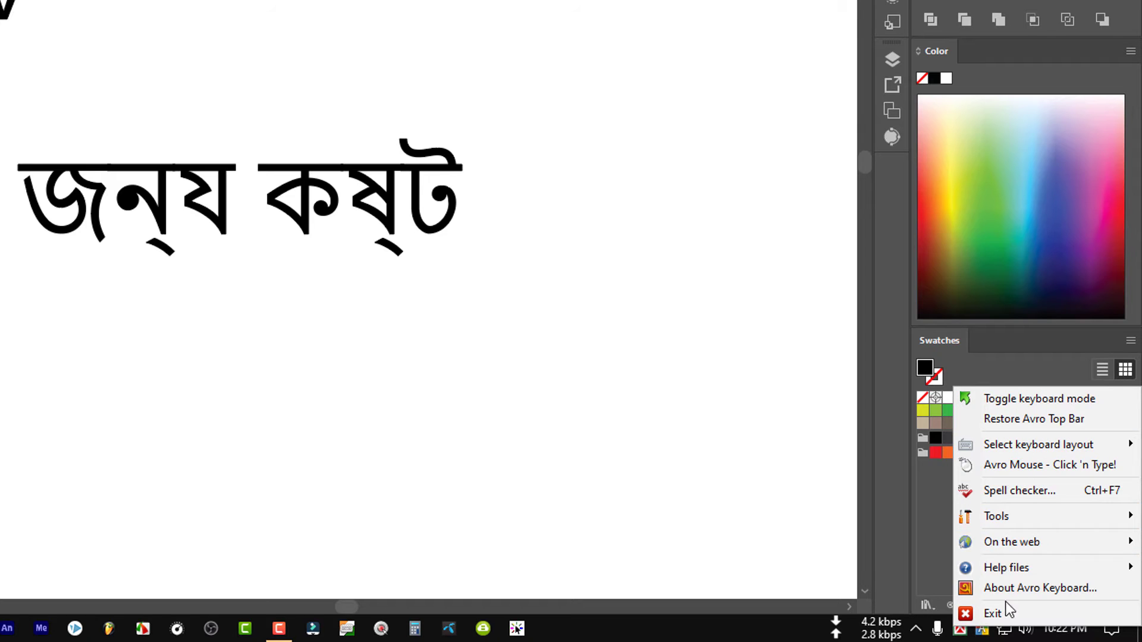
pyautogui.moveTo(1034, 448)
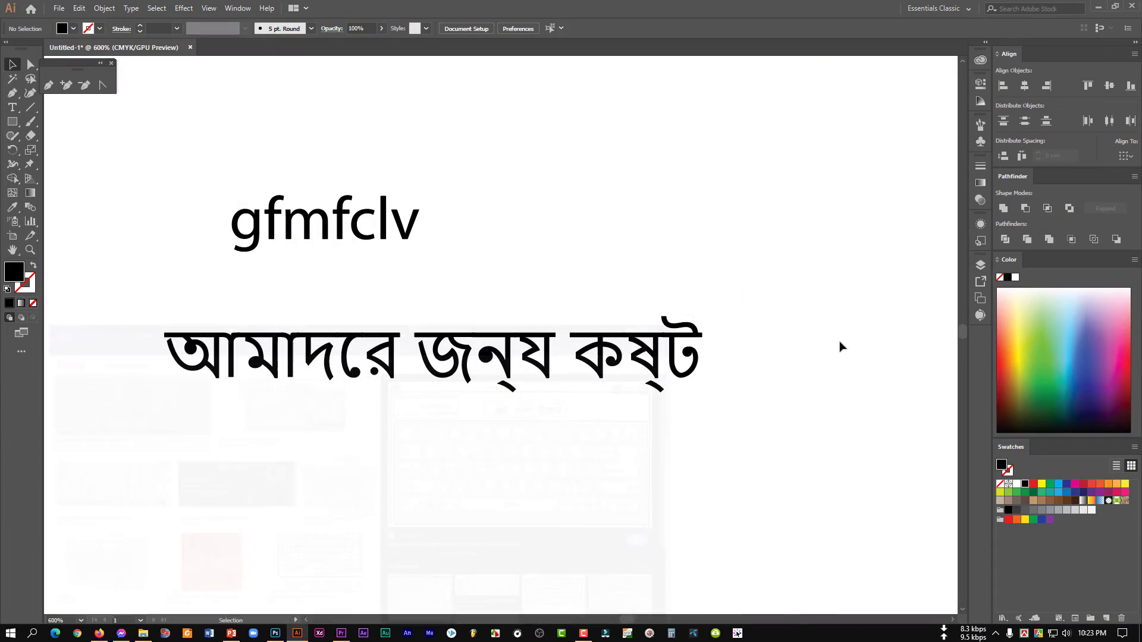
# Step: Review Avro Keyboard's output tools and select UniBijoy as its keyboard layout
pyautogui.rightClick(1025, 633)
pyautogui.moveTo(1068, 562)
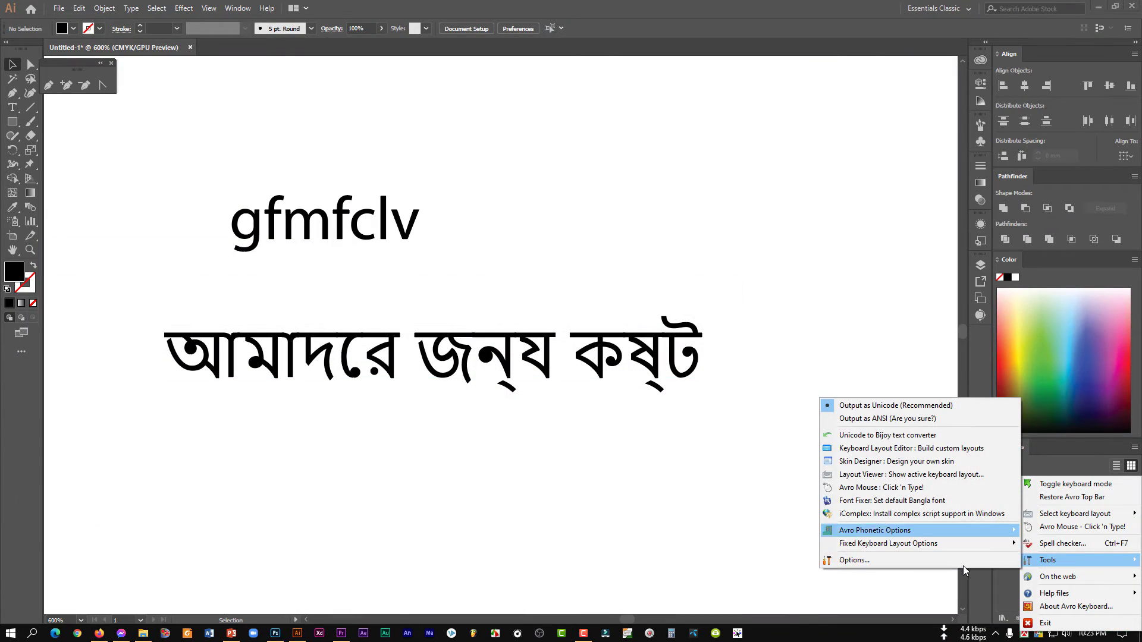
pyautogui.moveTo(1061, 519)
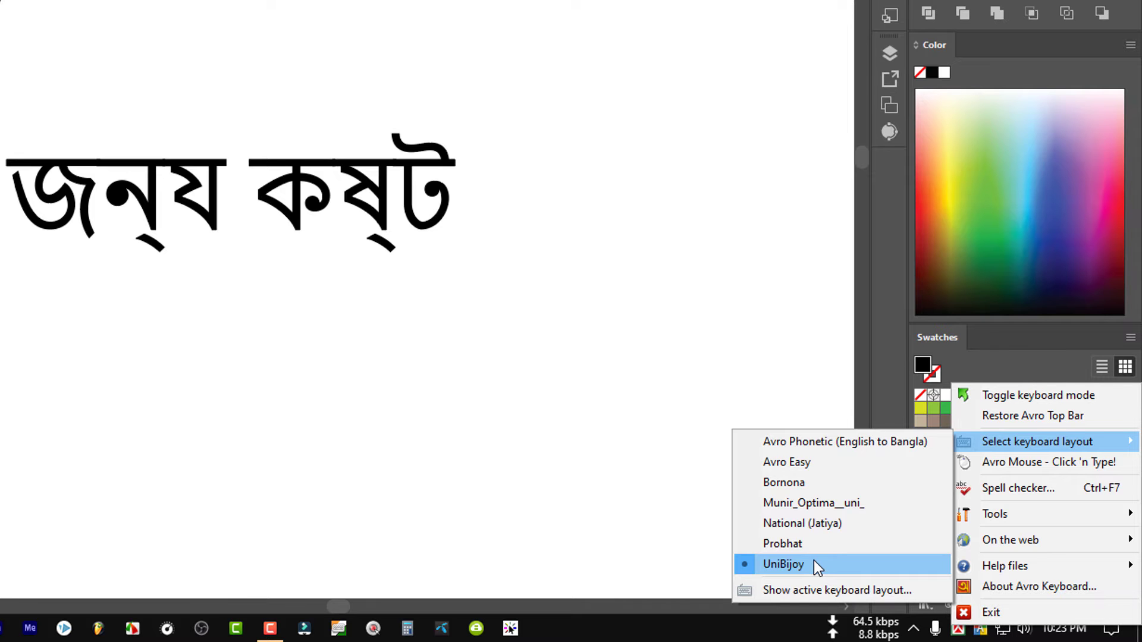
pyautogui.click(815, 563)
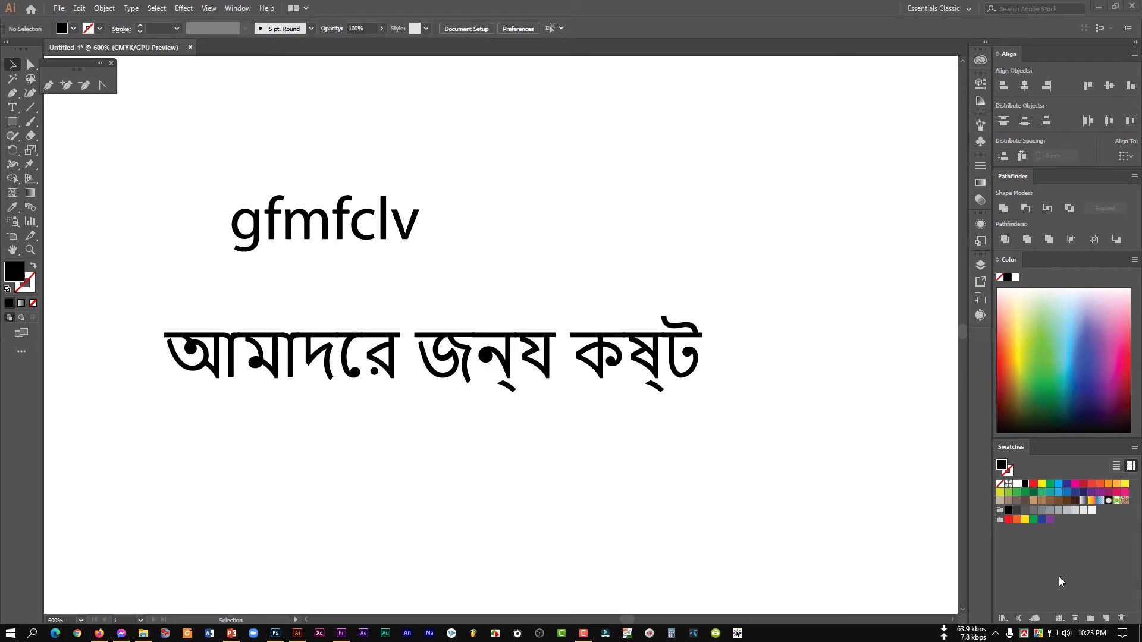
pyautogui.rightClick(1038, 635)
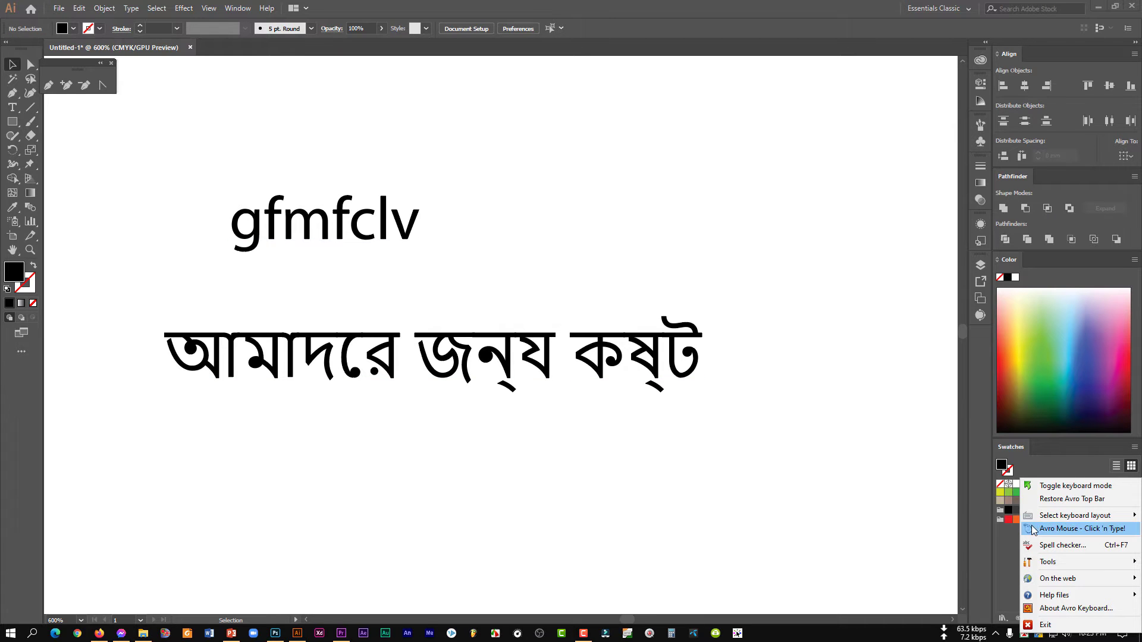
pyautogui.click(892, 533)
pyautogui.click(339, 236)
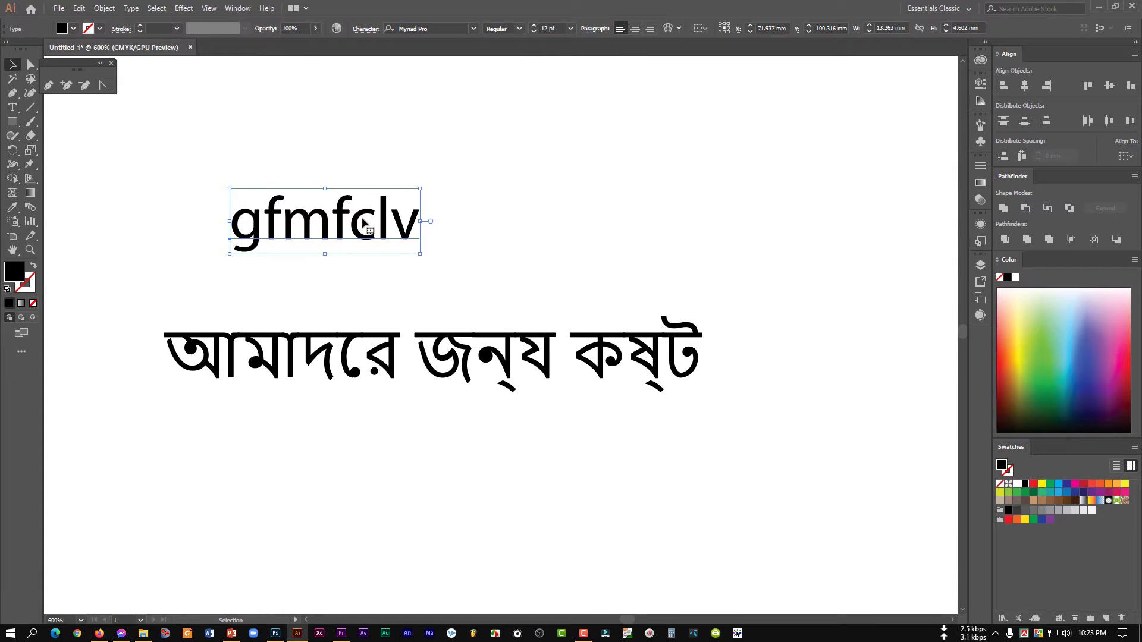
pyautogui.click(334, 297)
# Step: Place a new point text object in Segoe UI Historic just below the existing Bangla line
pyautogui.scroll(-2, 333, 298)
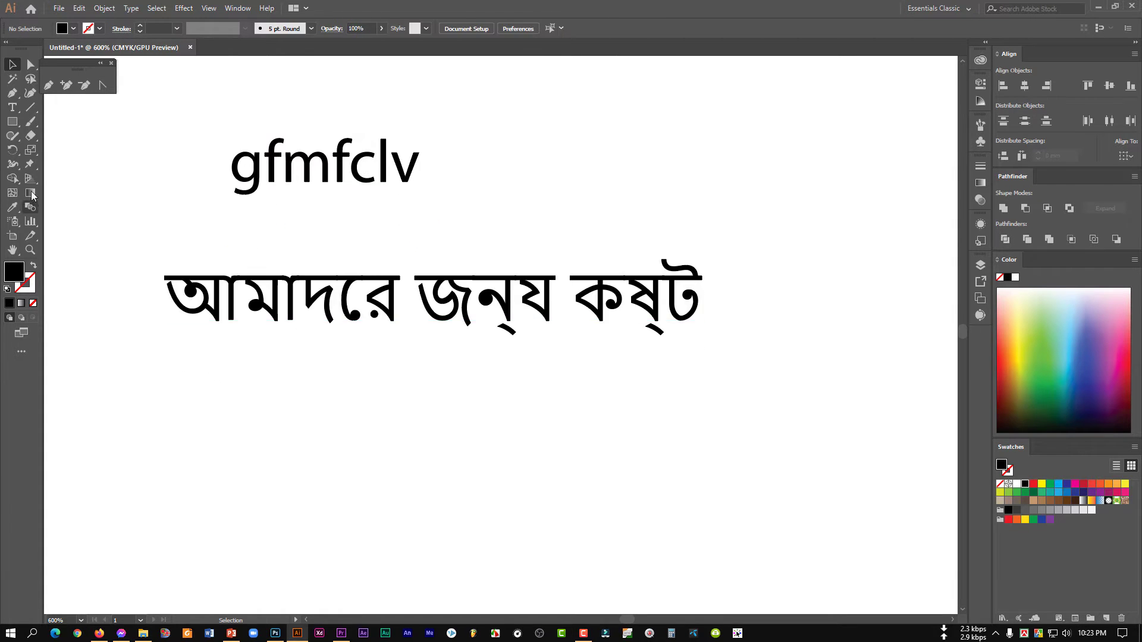
pyautogui.click(12, 108)
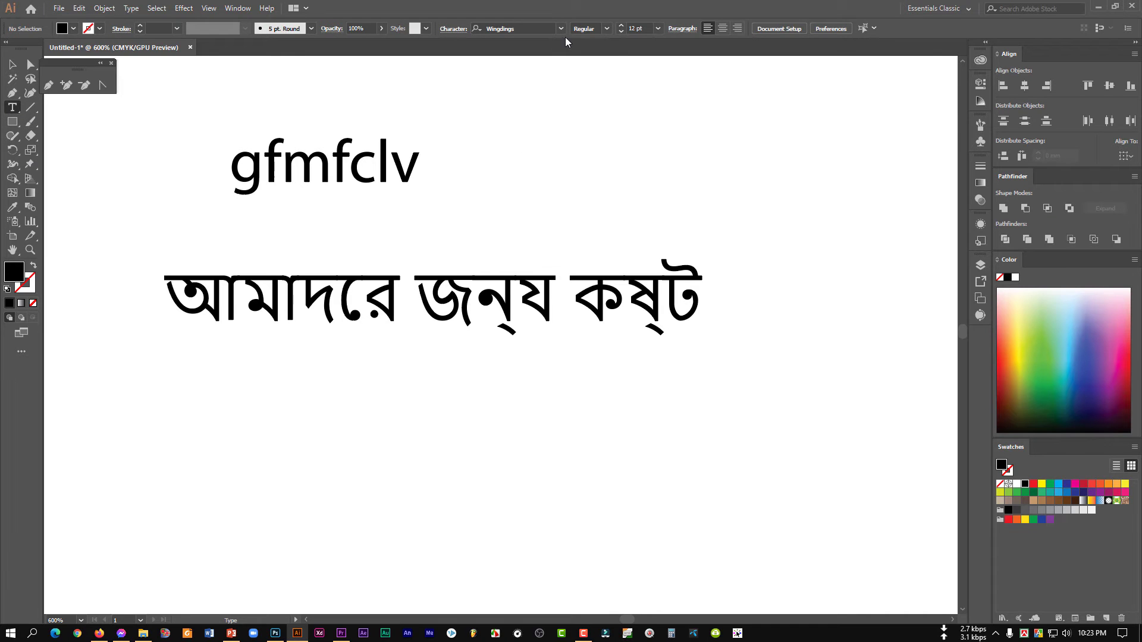
pyautogui.click(561, 29)
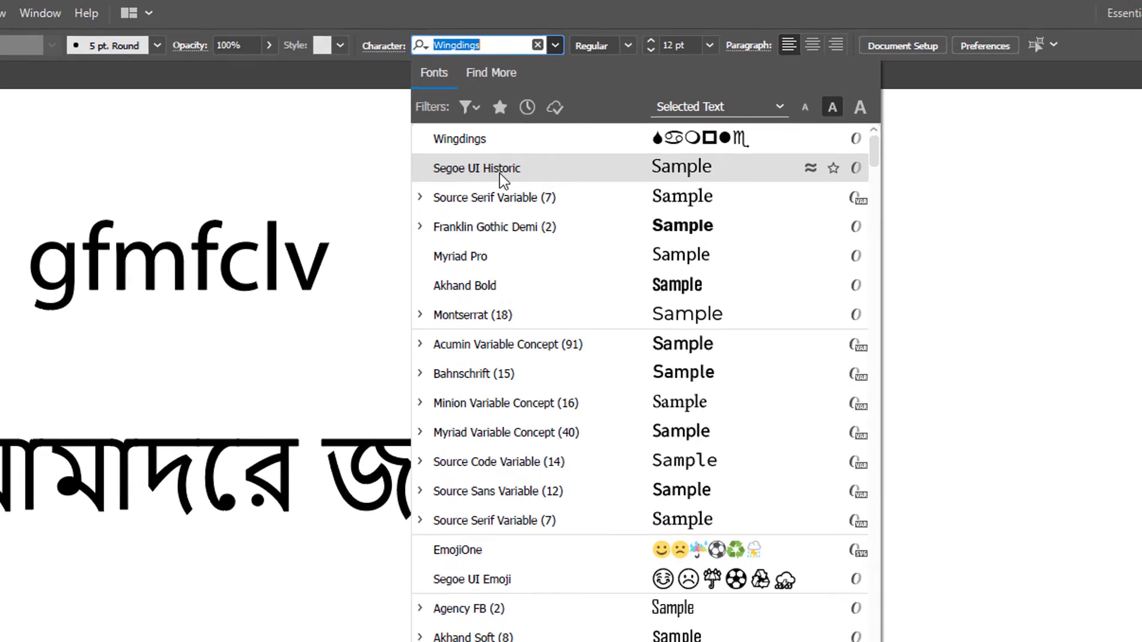
pyautogui.click(500, 173)
pyautogui.click(209, 631)
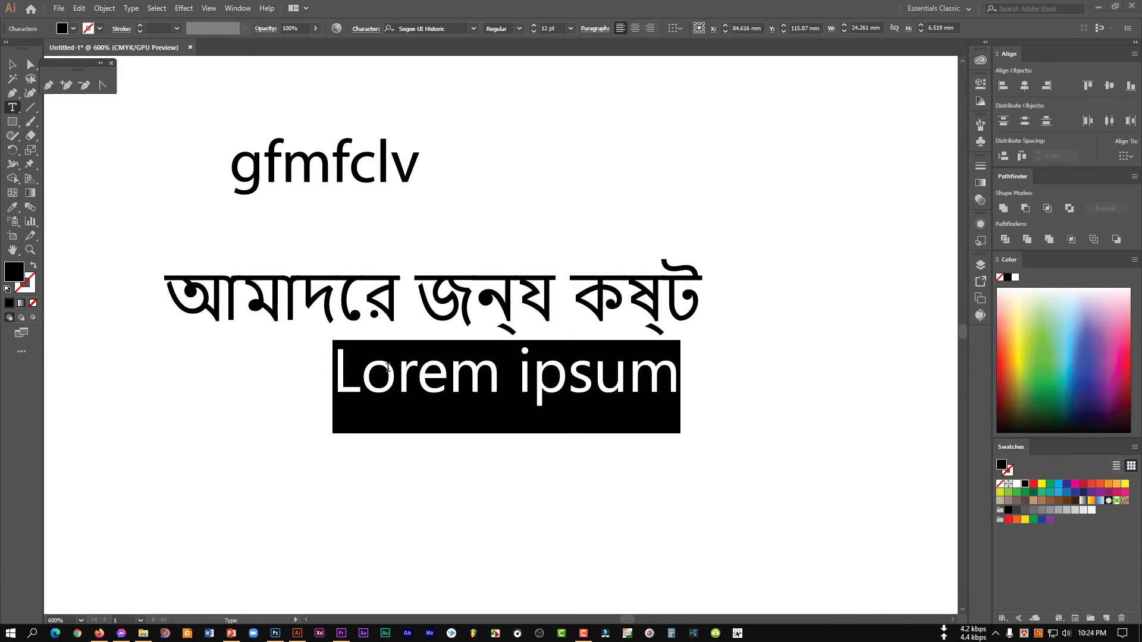
# Step: Replace the placeholder with test Bangla characters followed by the words "আমারদে কষ্ট" to check conjunct rendering
pyautogui.write('ে')
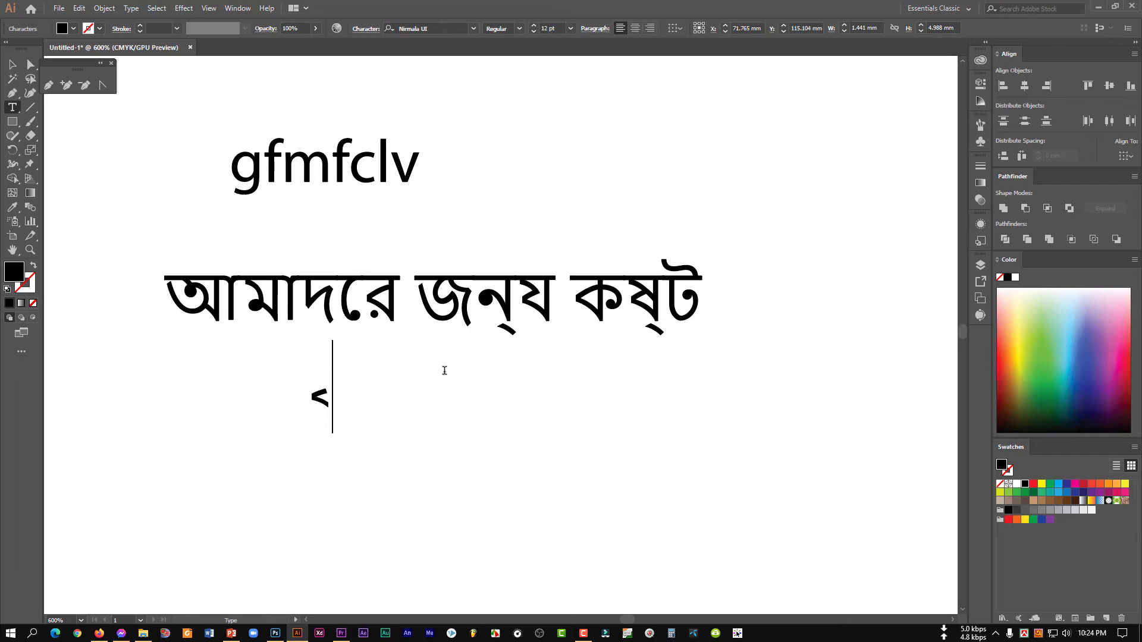
pyautogui.write('াকদমুাি')
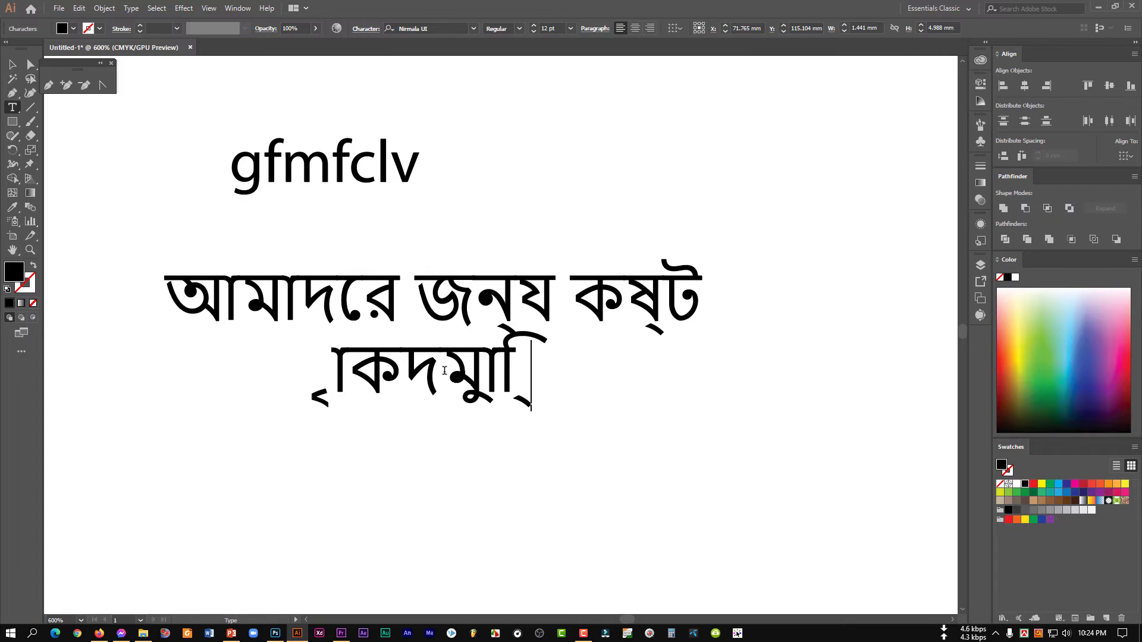
pyautogui.write('আমারদে')
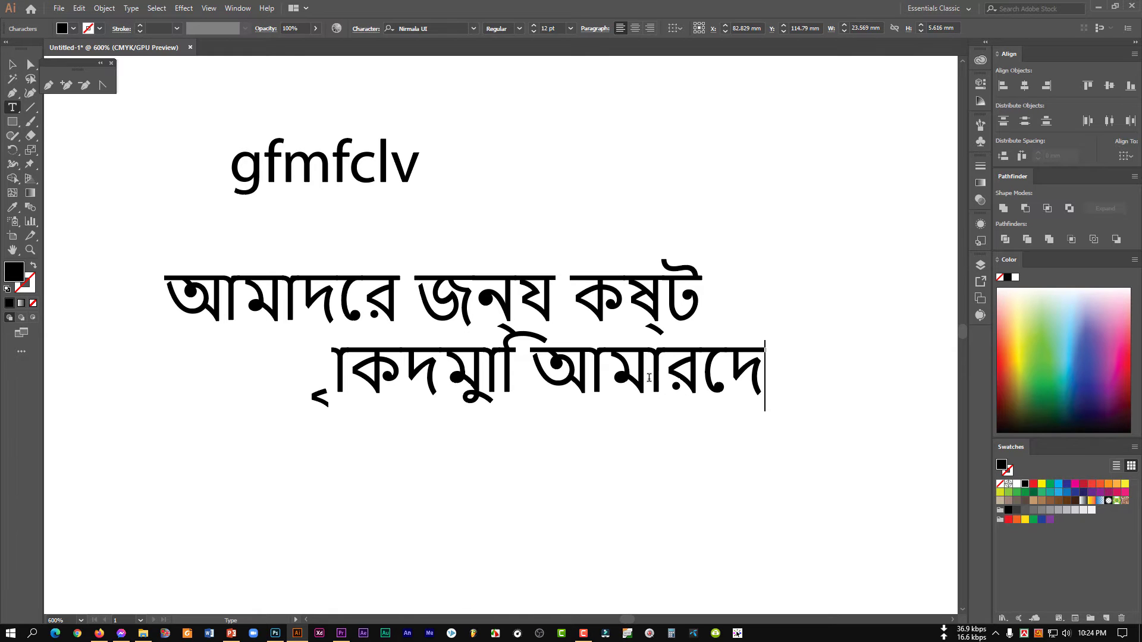
pyautogui.write('কষ্ট')
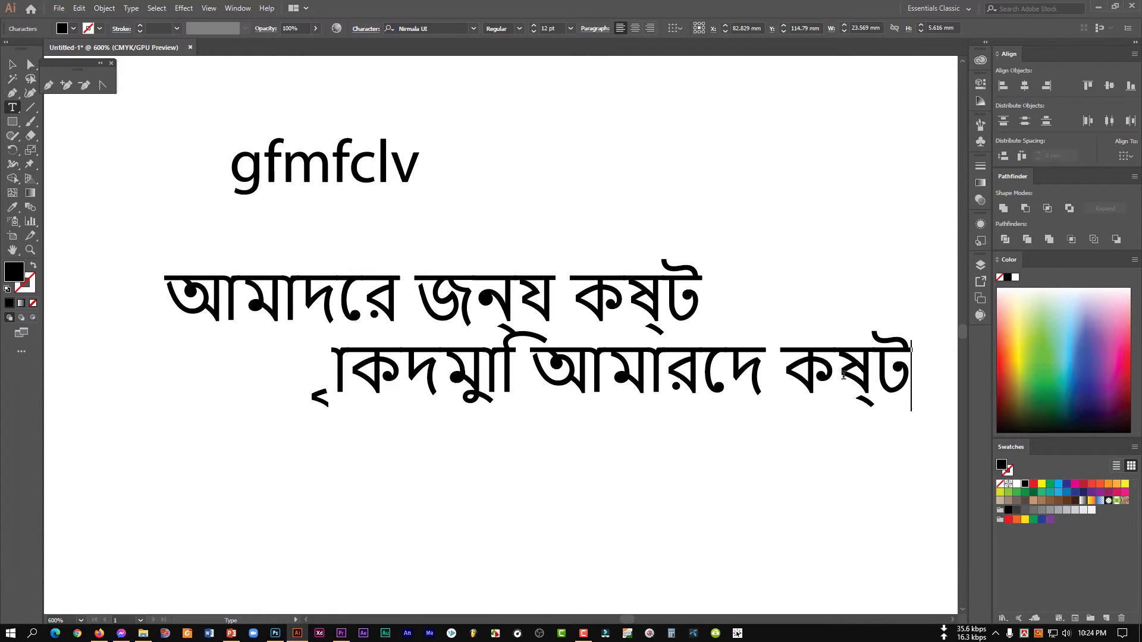
# Step: Select the whole test line, preview it in other installed Bangla and Latin fonts, and finish editing the text
pyautogui.moveTo(851, 370)
pyautogui.mouseDown()
pyautogui.moveTo(911, 369)
pyautogui.moveTo(834, 367)
pyautogui.mouseUp()
pyautogui.hotkey('ctrl', 'a')
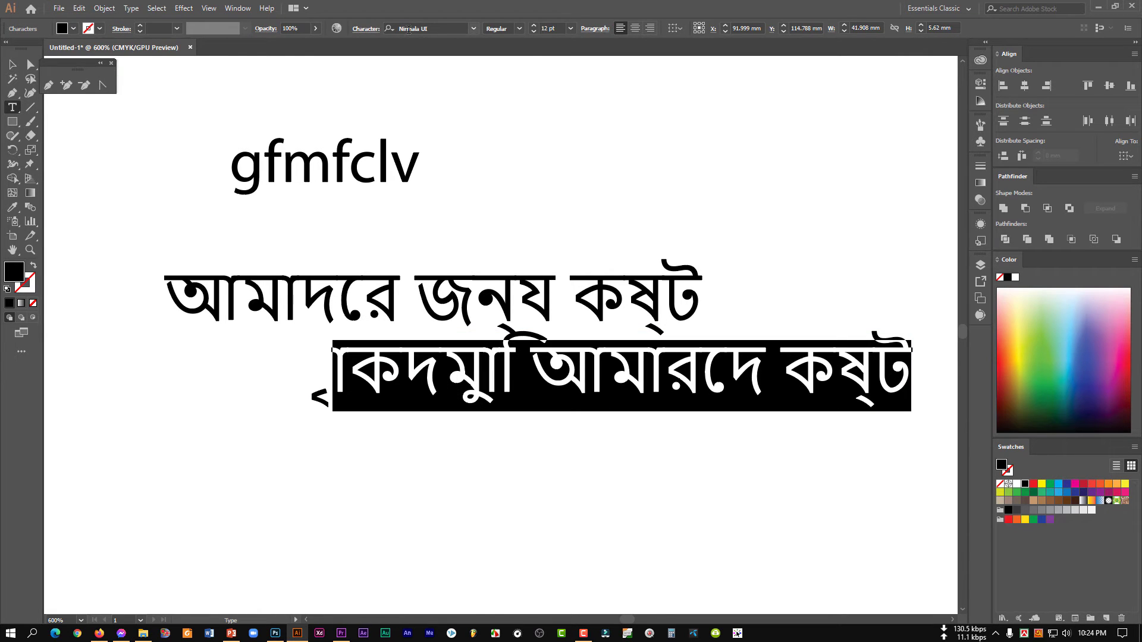
pyautogui.click(474, 29)
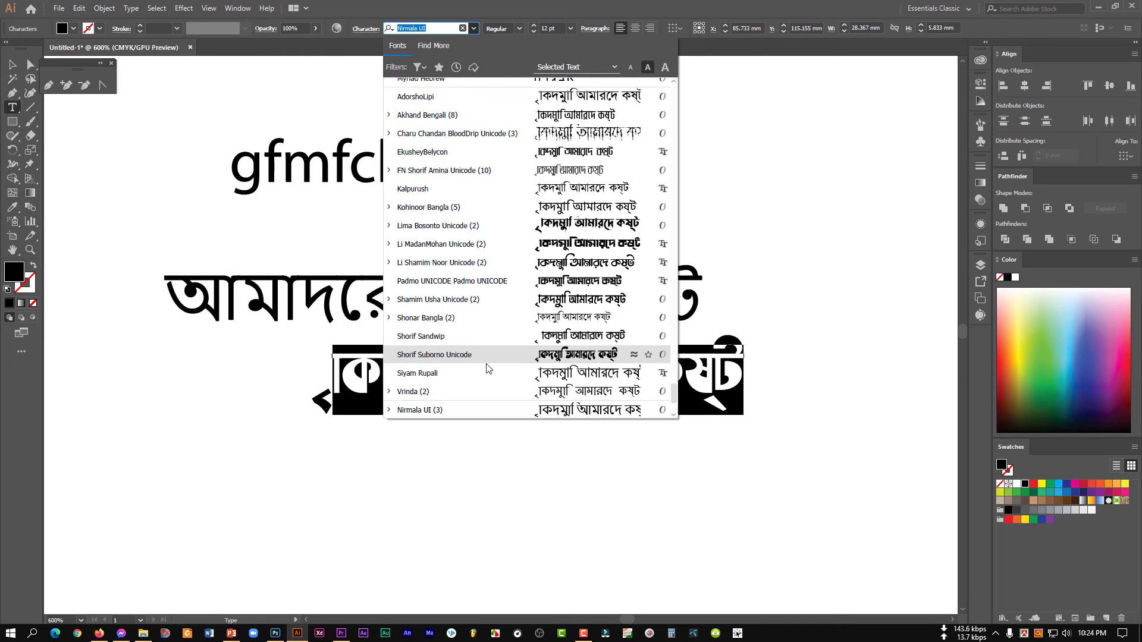
pyautogui.scroll(-15, 502, 253)
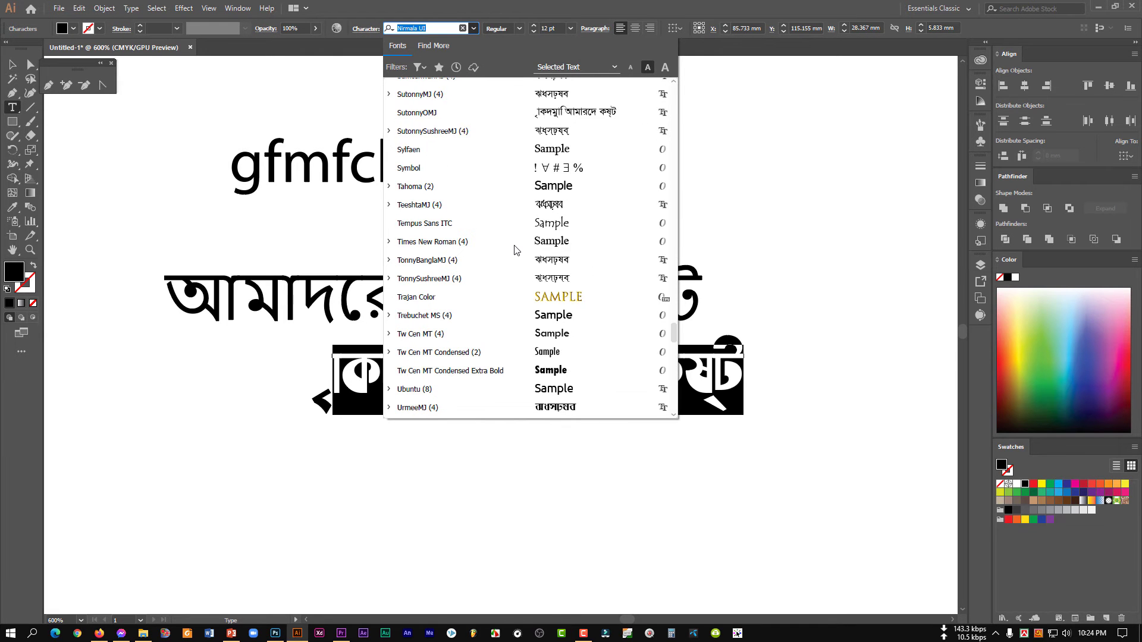
pyautogui.scroll(6, 508, 256)
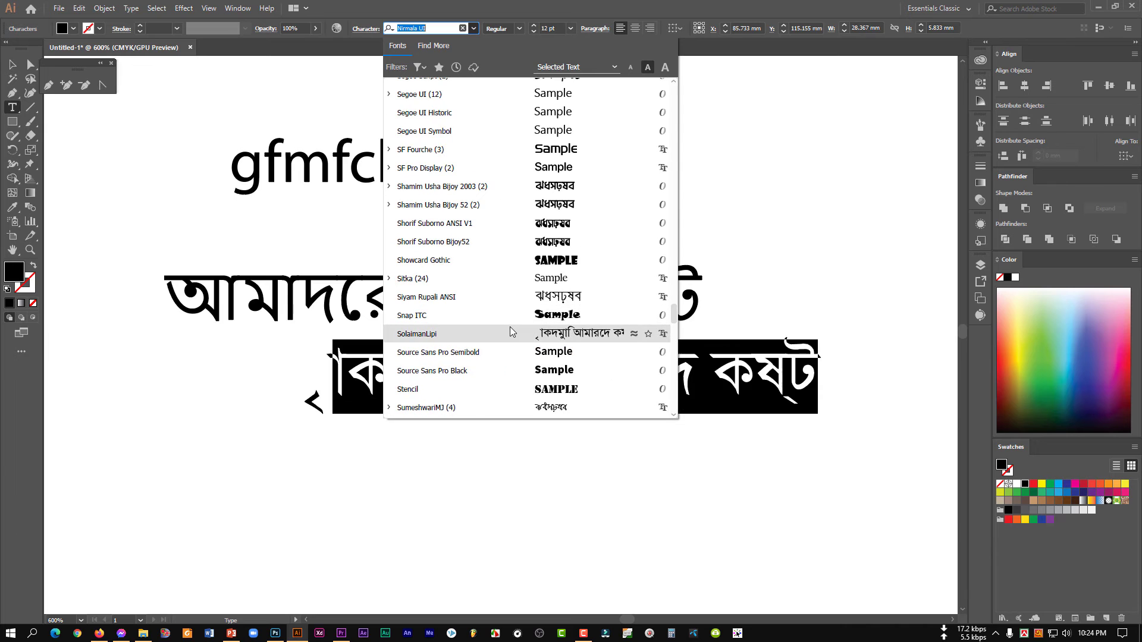
pyautogui.scroll(3, 502, 263)
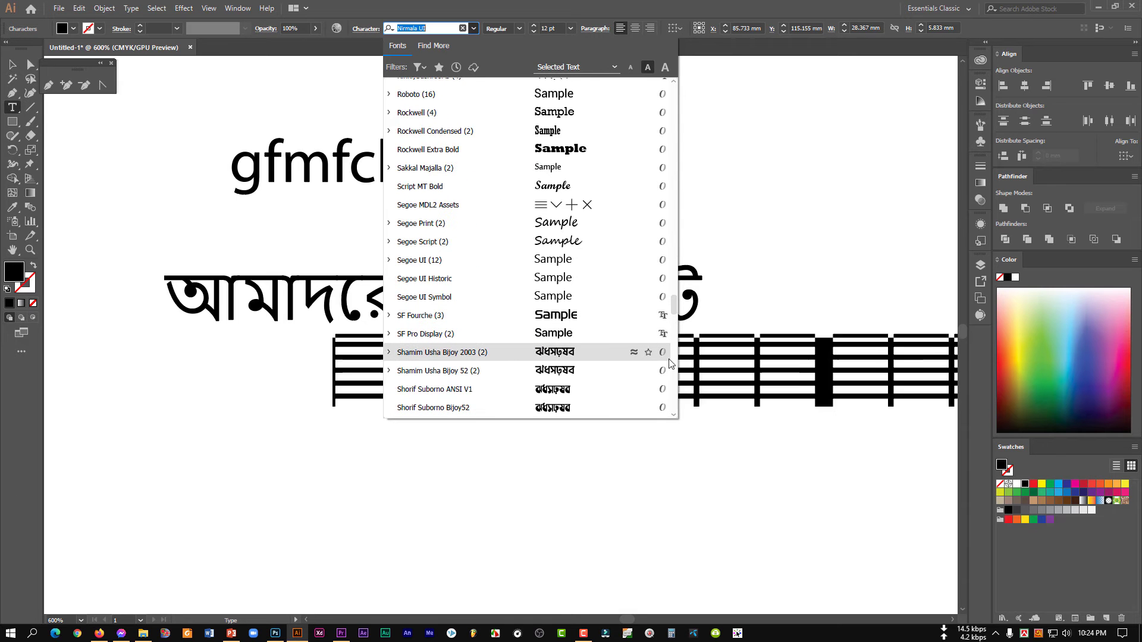
pyautogui.scroll(4, 504, 225)
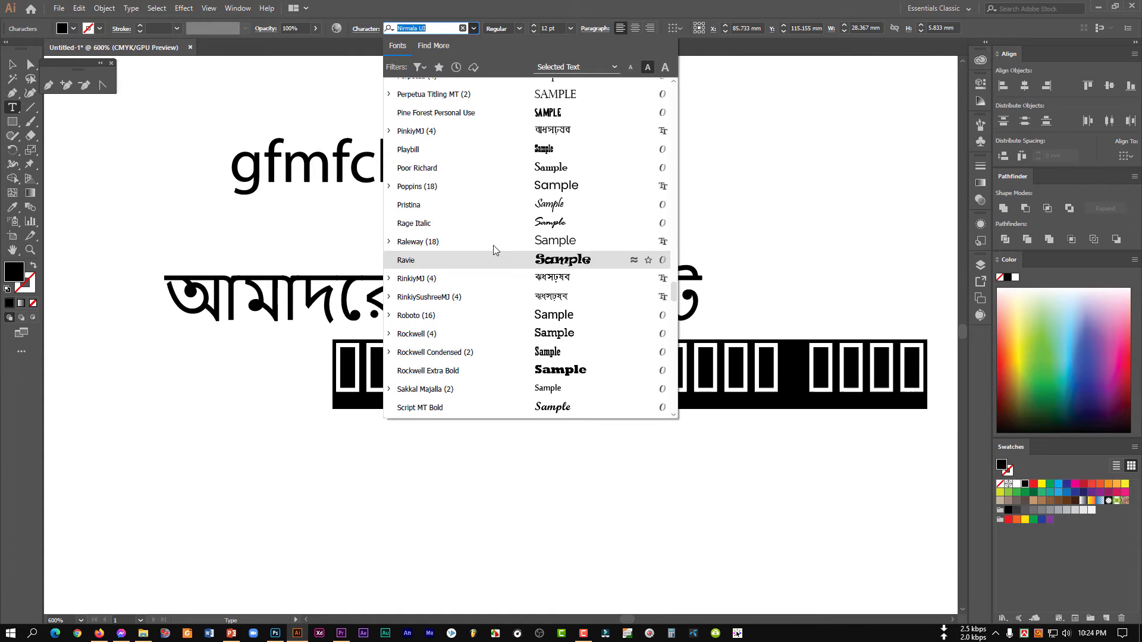
pyautogui.press('Escape')
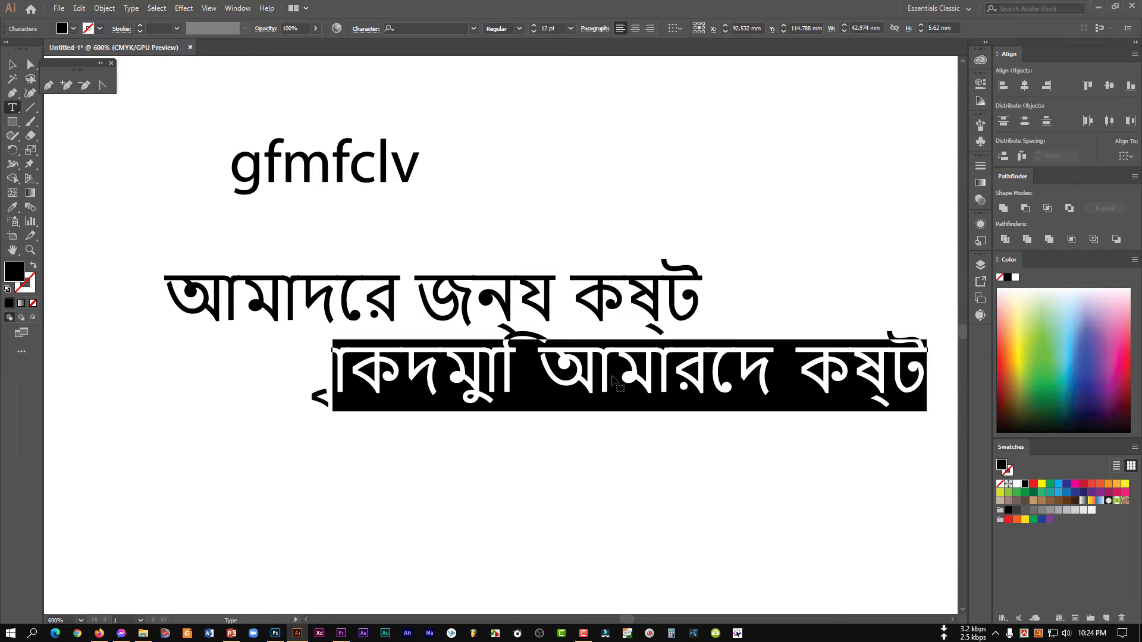
pyautogui.press('Escape')
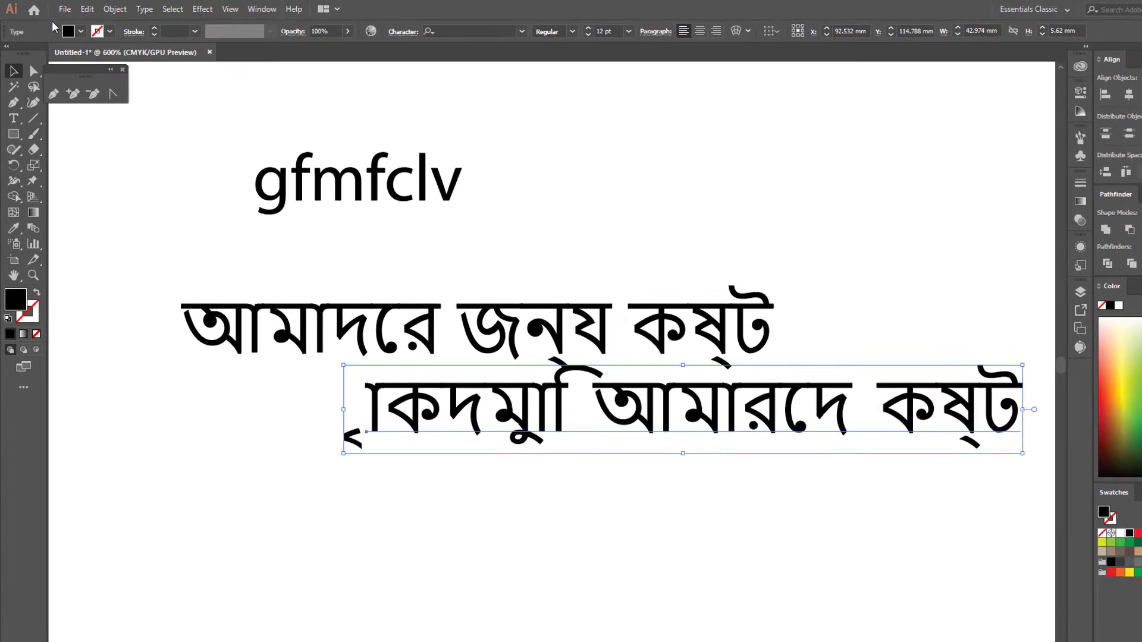
# Step: In the Type preferences, enable Show Indic Options instead of Show East Asian Options and apply the change
pyautogui.click(115, 9)
pyautogui.click(374, 173)
pyautogui.click(110, 11)
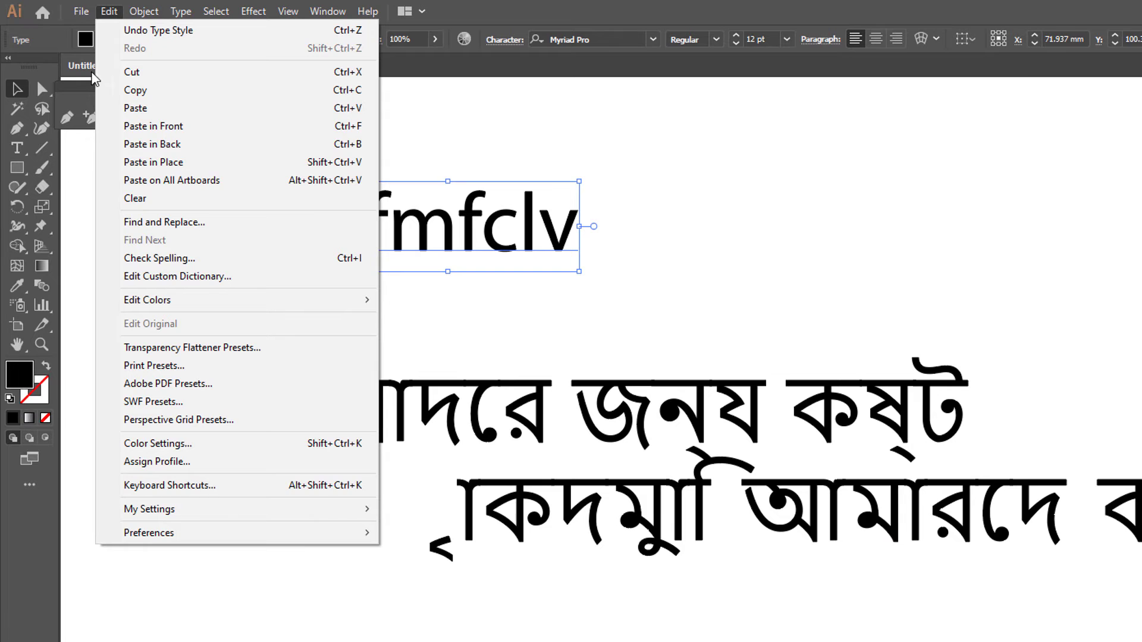
pyautogui.moveTo(354, 539)
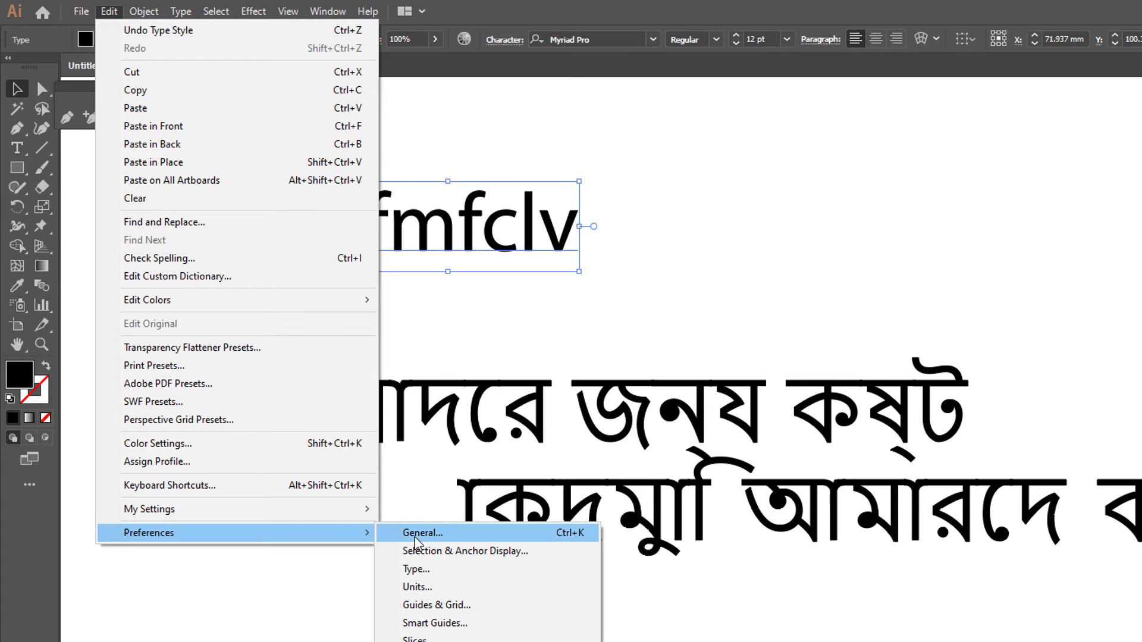
pyautogui.click(416, 570)
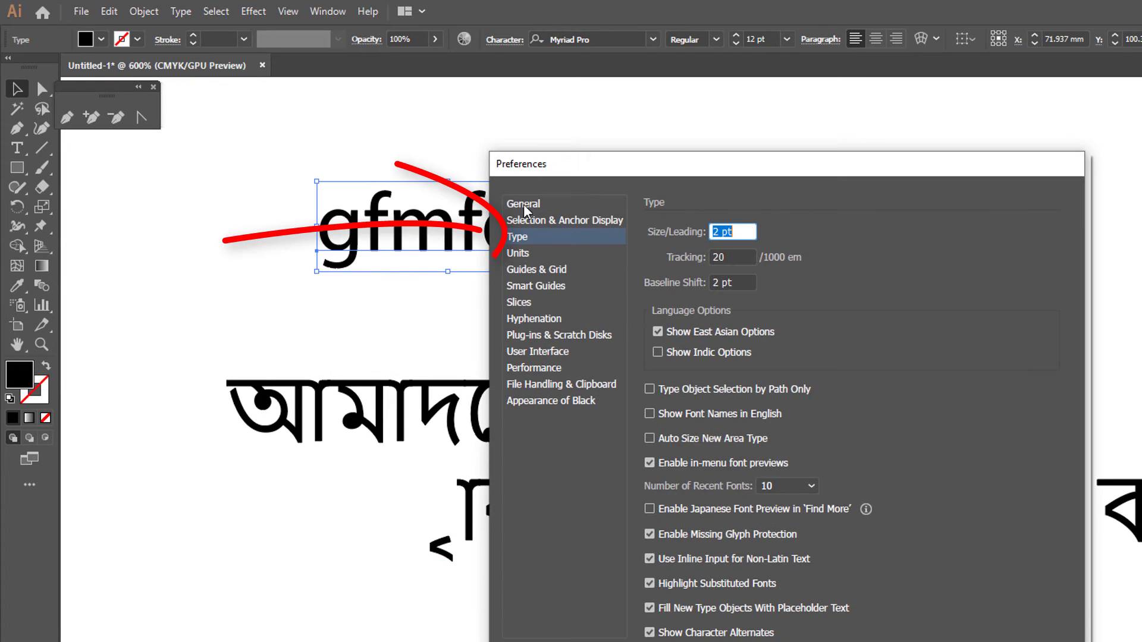
pyautogui.click(524, 205)
pyautogui.click(518, 237)
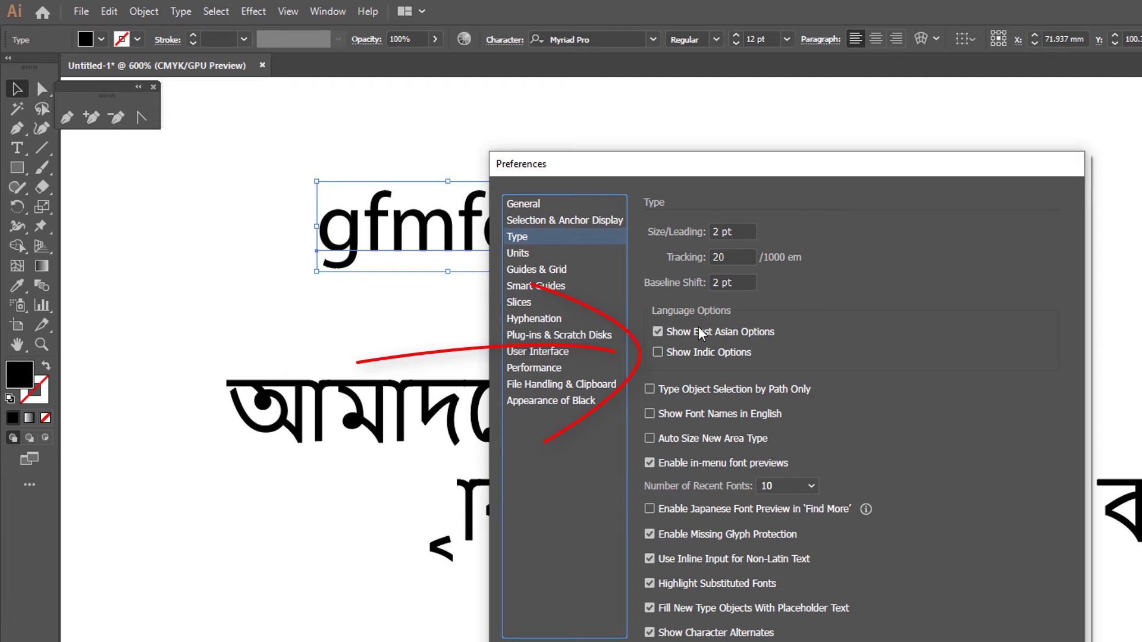
pyautogui.click(657, 352)
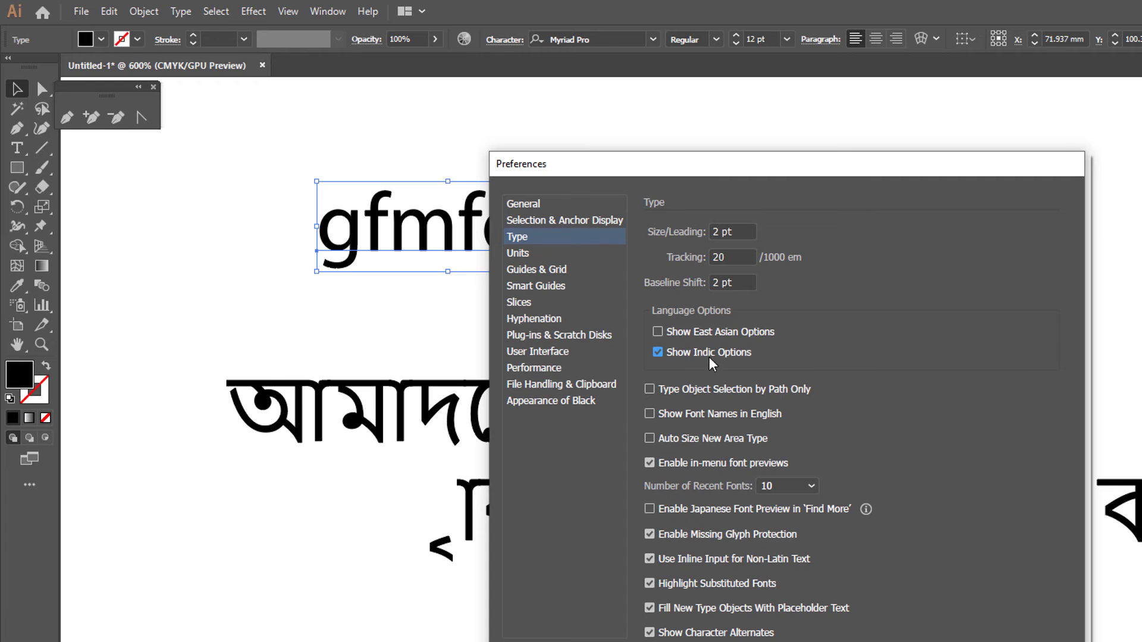
pyautogui.press('Return')
# Step: Place another point text object in the empty space below the two Bangla lines
pyautogui.scroll(-3, 310, 440)
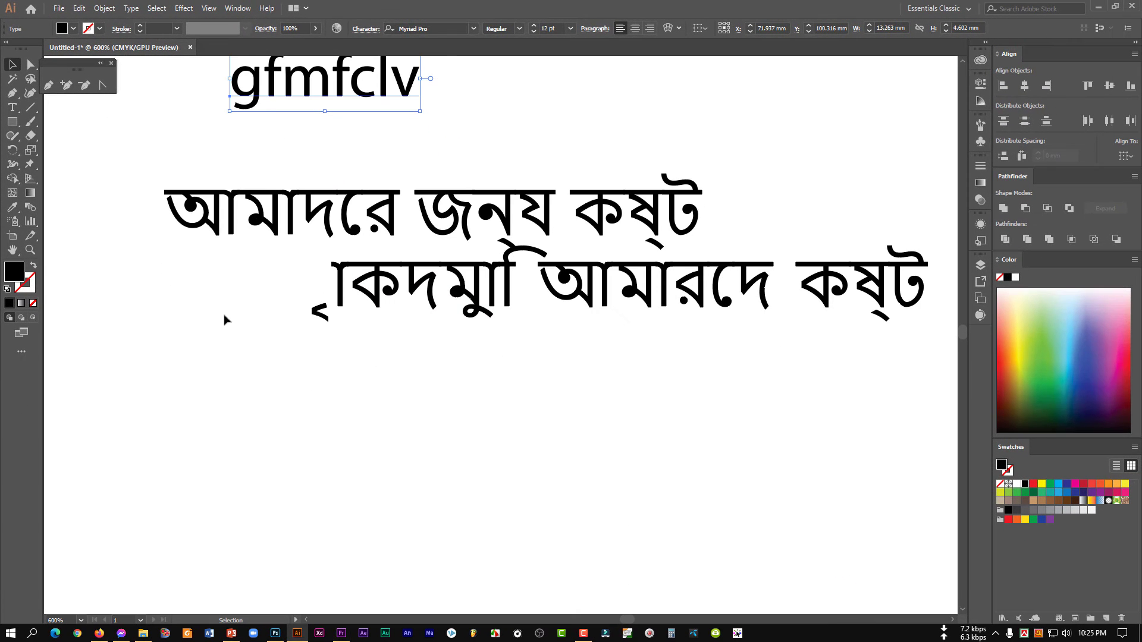
pyautogui.click(13, 107)
pyautogui.click(356, 391)
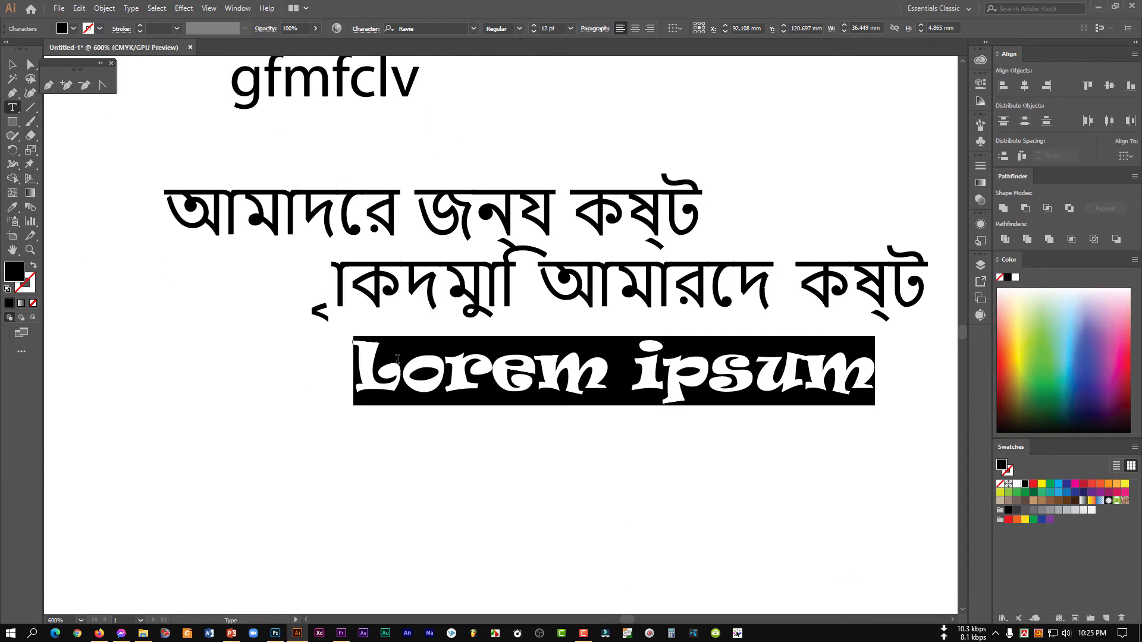
# Step: Browse the installed fonts and set the new text object's font to AdorshoLipi
pyautogui.click(473, 29)
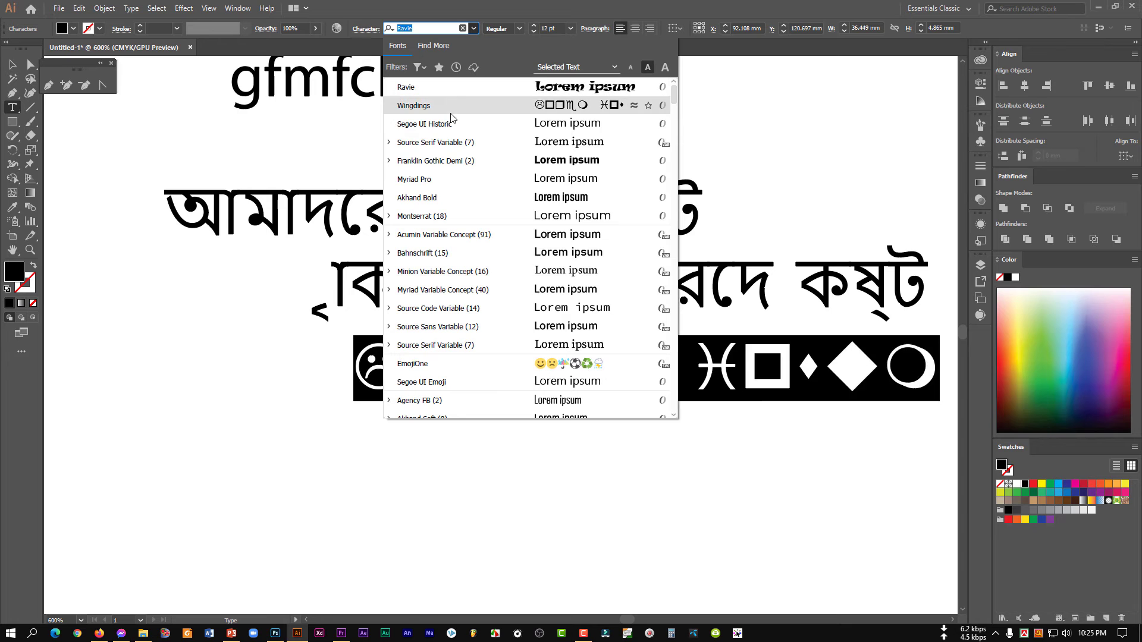
pyautogui.scroll(-20, 464, 219)
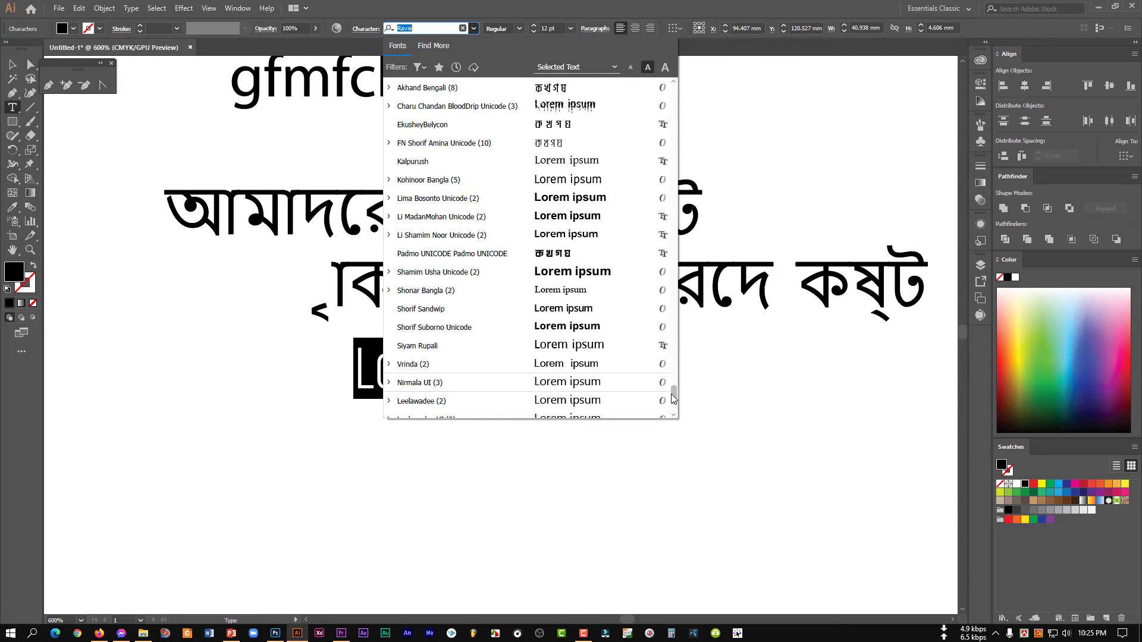
pyautogui.scroll(8, 676, 392)
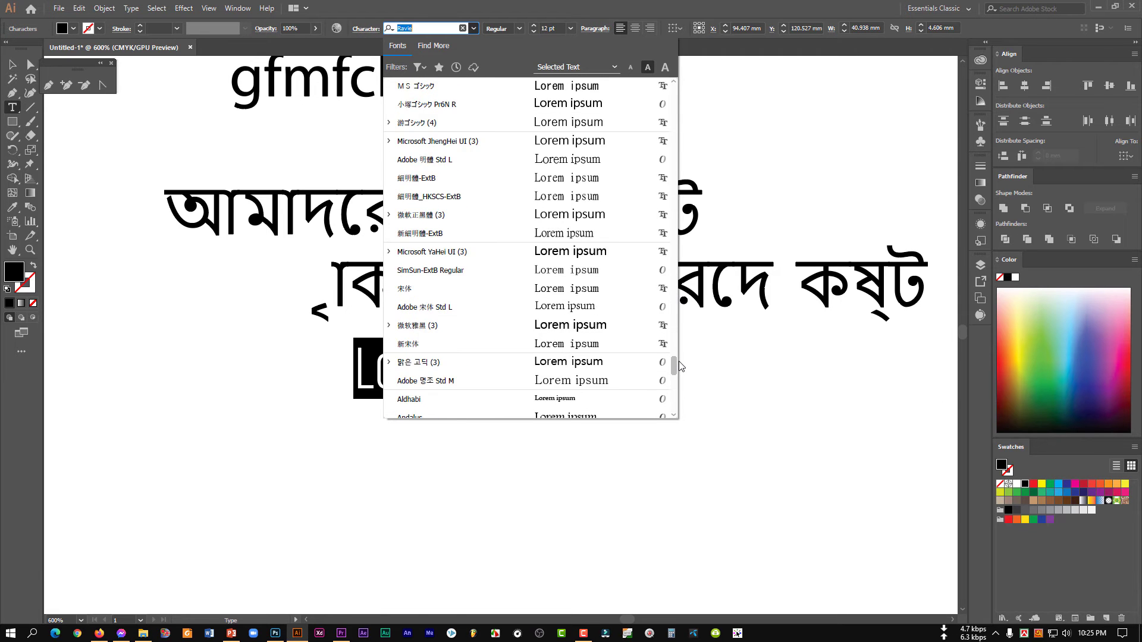
pyautogui.scroll(-1, 678, 373)
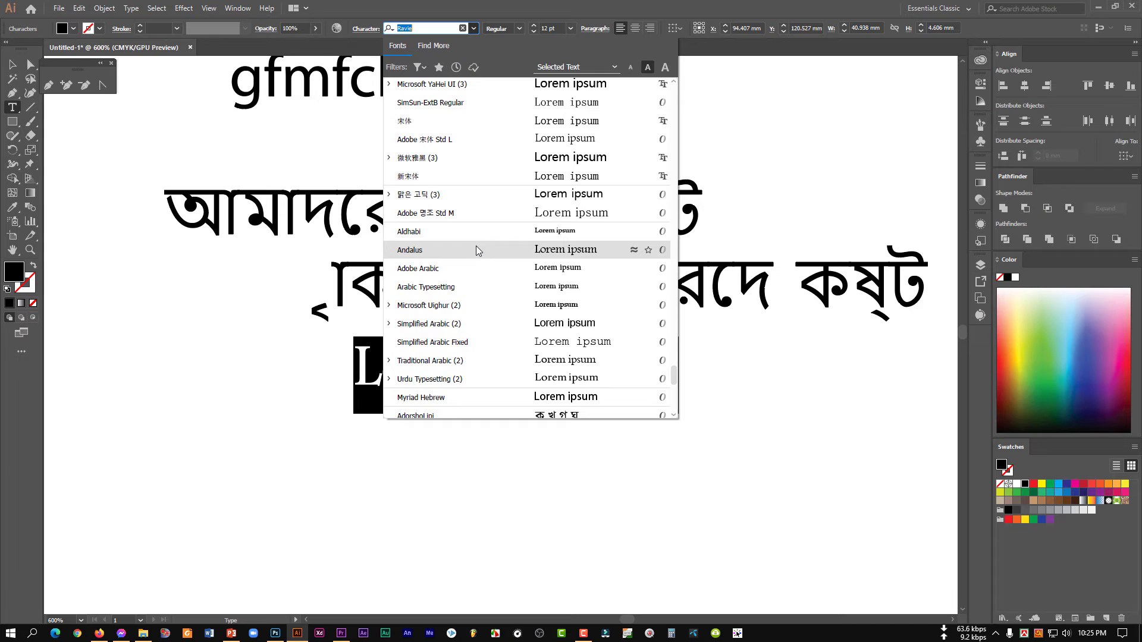
pyautogui.scroll(5, 492, 301)
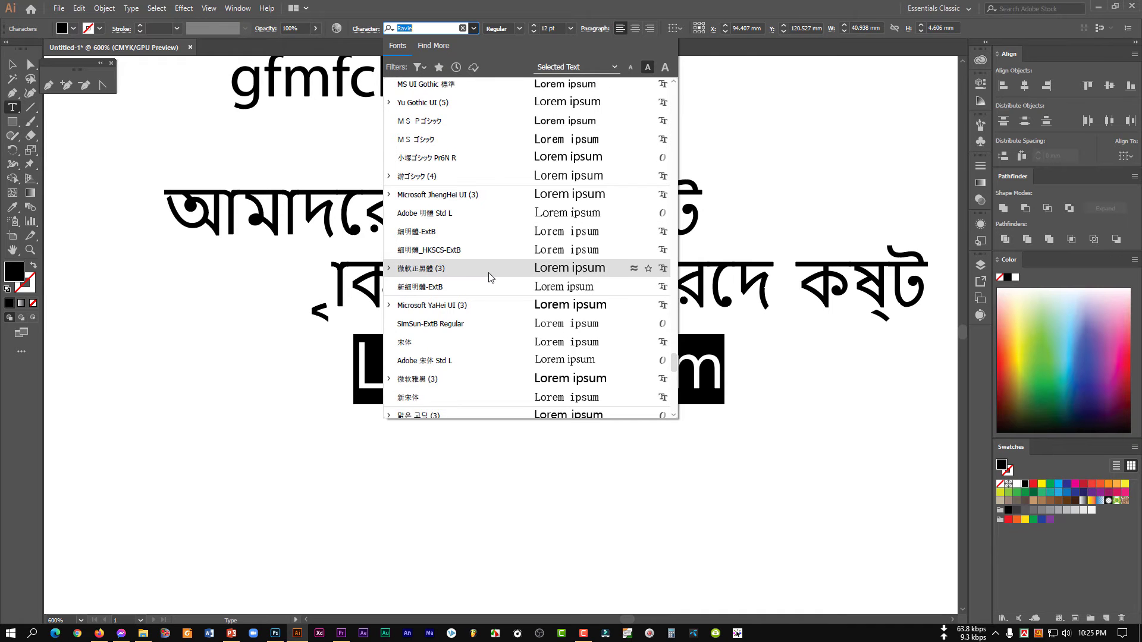
pyautogui.scroll(3, 492, 301)
pyautogui.scroll(3, 490, 297)
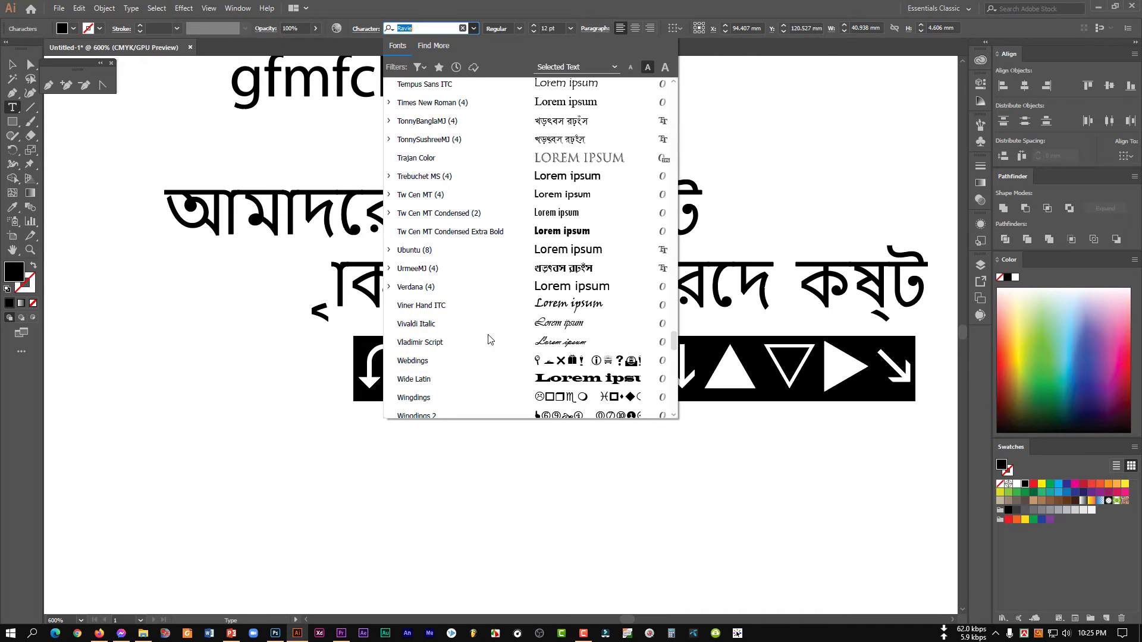
pyautogui.click(474, 28)
pyautogui.click(474, 29)
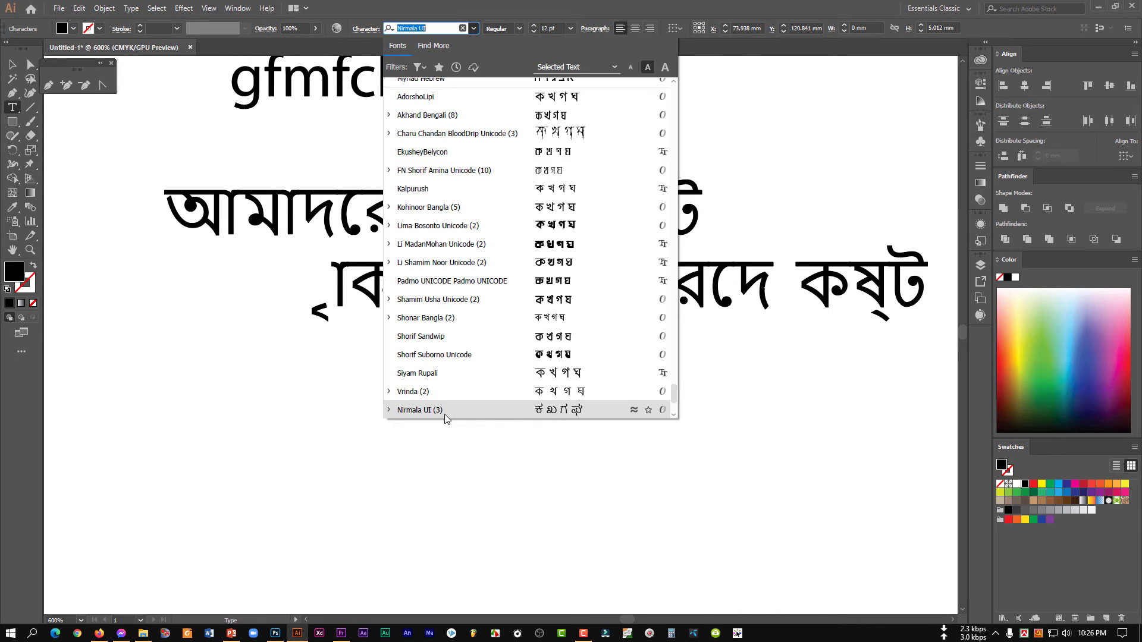
pyautogui.click(456, 101)
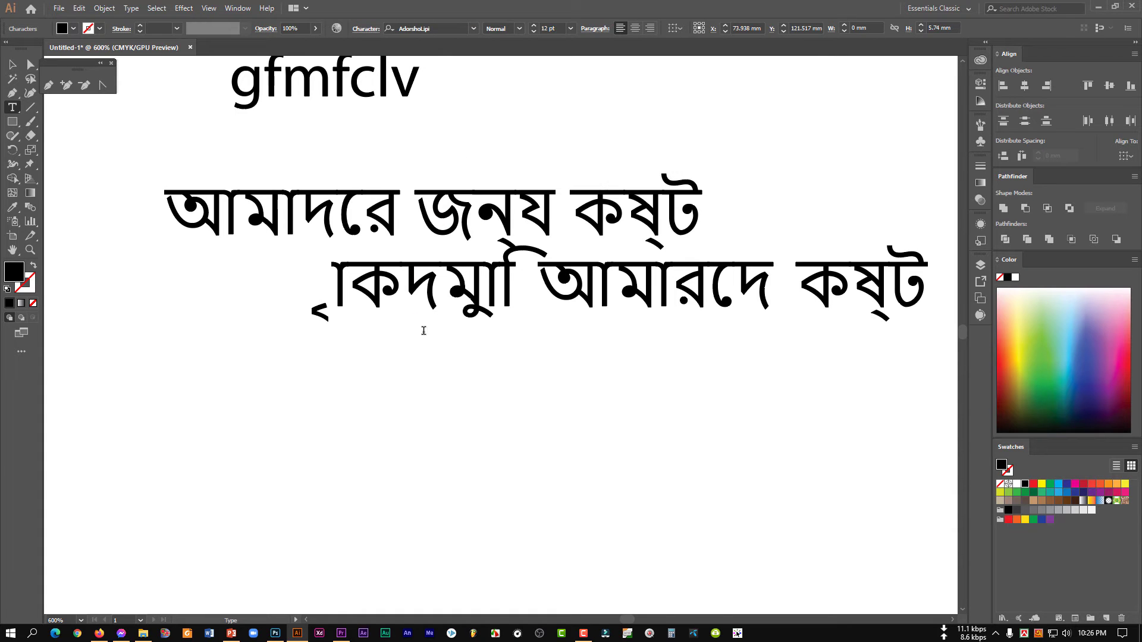
# Step: Enter the Bangla test text "আমাদের কষ্ট ণ্য ছছ" in the new text object to check vowel signs and conjuncts
pyautogui.write('েআমাদের ক')
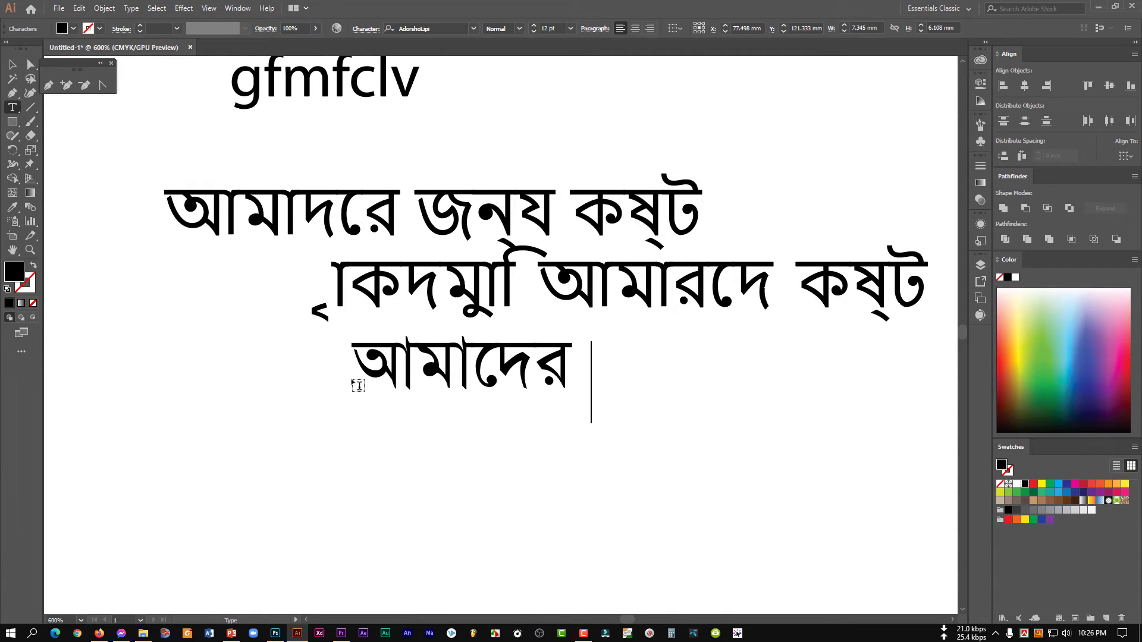
pyautogui.write('ষ্ট')
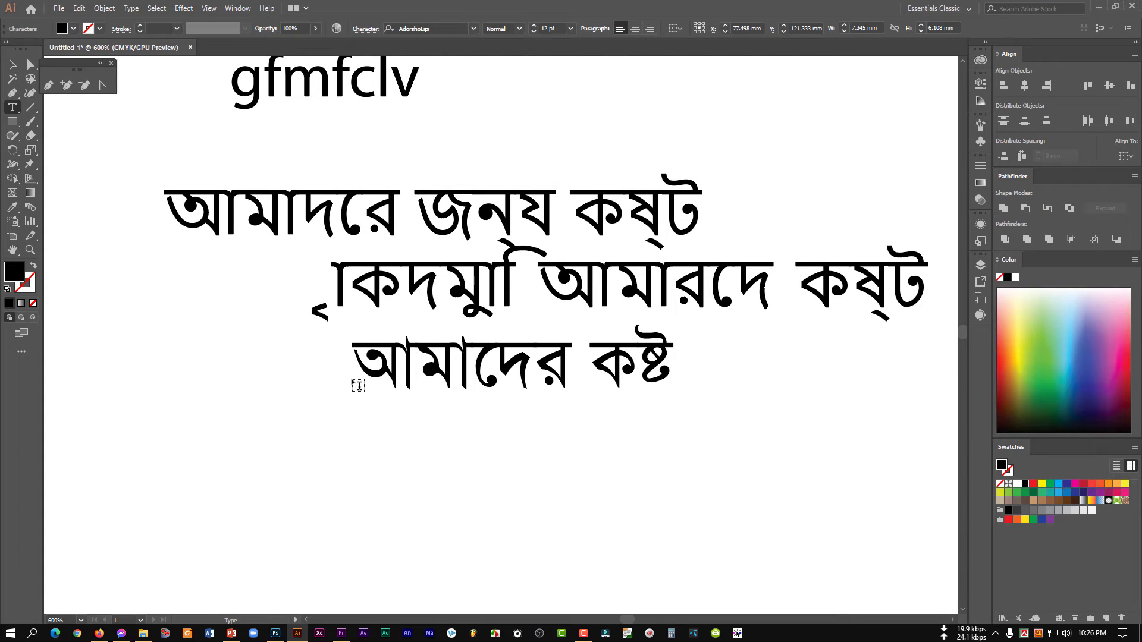
pyautogui.write(' ণ্য')
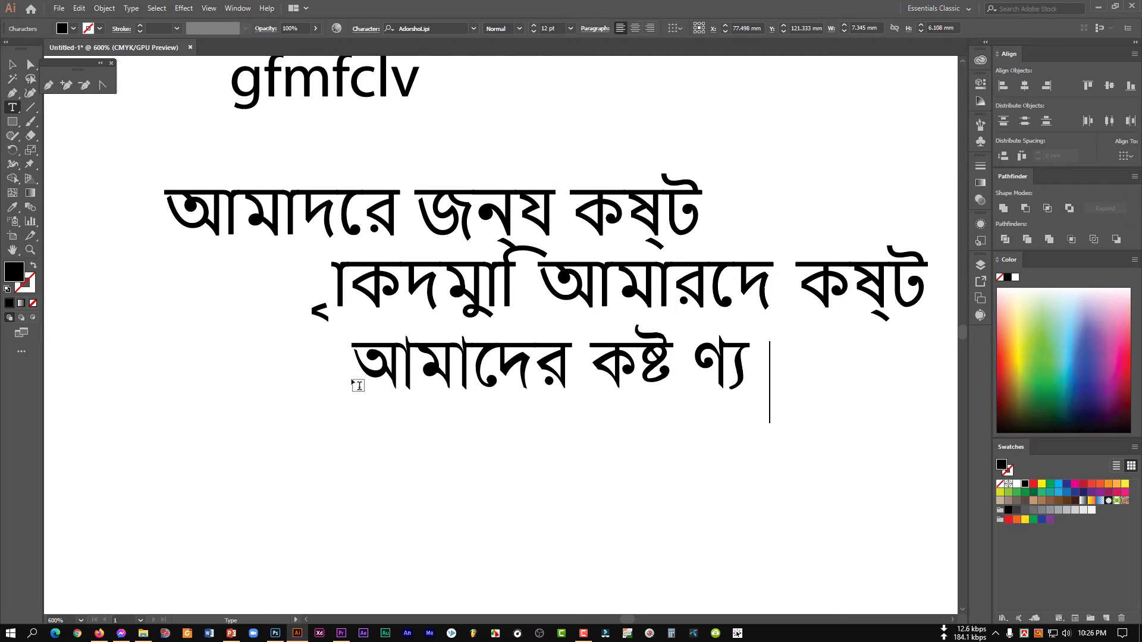
pyautogui.write(' ছ্ছ')
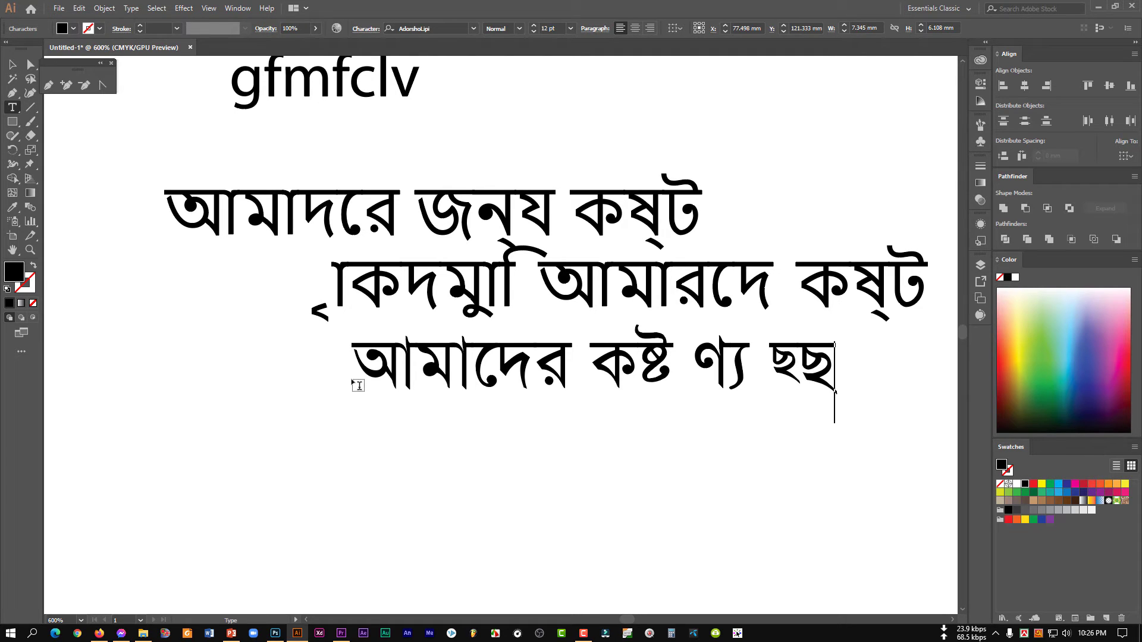
# Step: Replace the final "ছছ" of the third Bangla line with the conjunct "চ্ছ", finish editing and deselect the text
pyautogui.press('BackSpace')
pyautogui.press('BackSpace')
pyautogui.press('BackSpace')
pyautogui.write('চ্ছ')
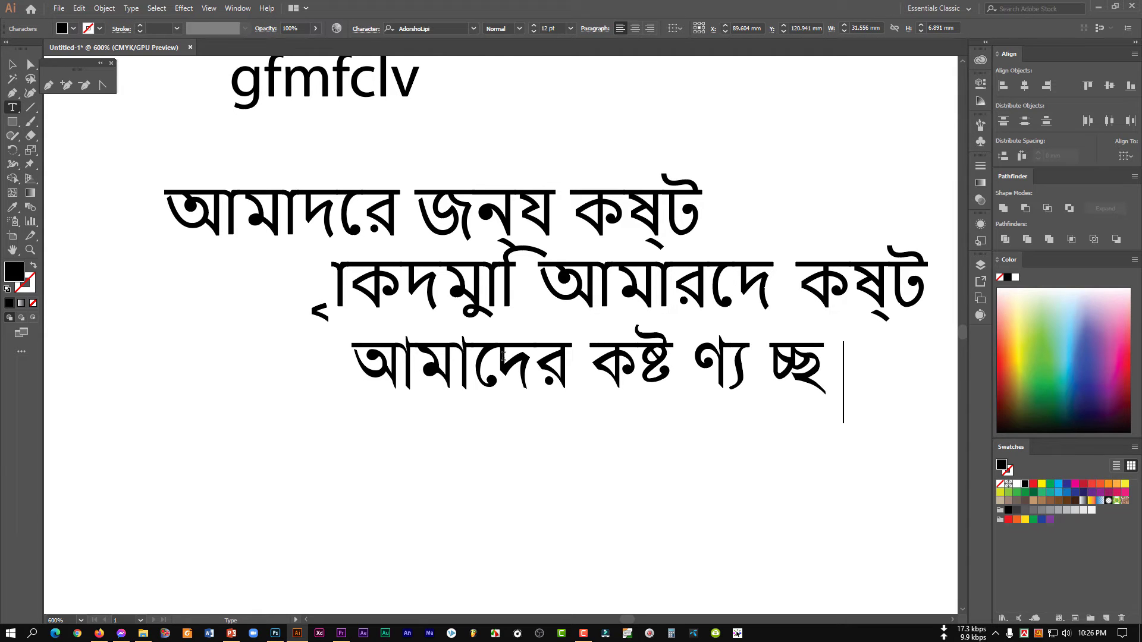
pyautogui.click(503, 355)
pyautogui.scroll(2, 502, 356)
pyautogui.click(10, 65)
pyautogui.click(477, 425)
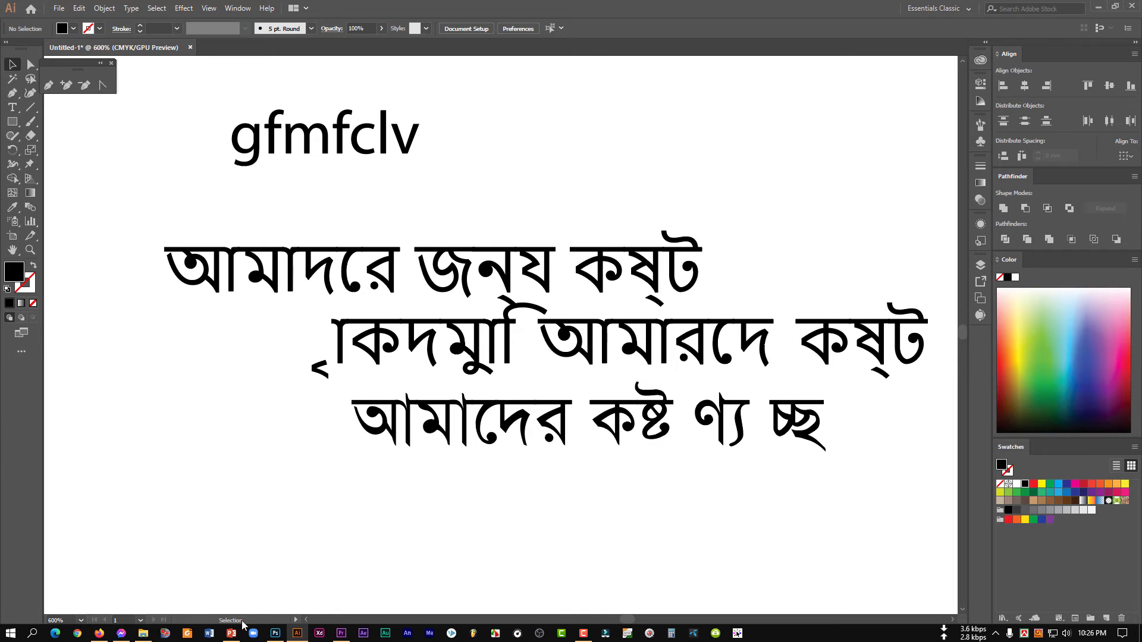
pyautogui.click(491, 434)
pyautogui.click(297, 483)
# Step: Switch to Photoshop, check that the Type preferences use World-Ready Layout as the text engine, and accept them
pyautogui.click(275, 633)
pyautogui.click(335, 283)
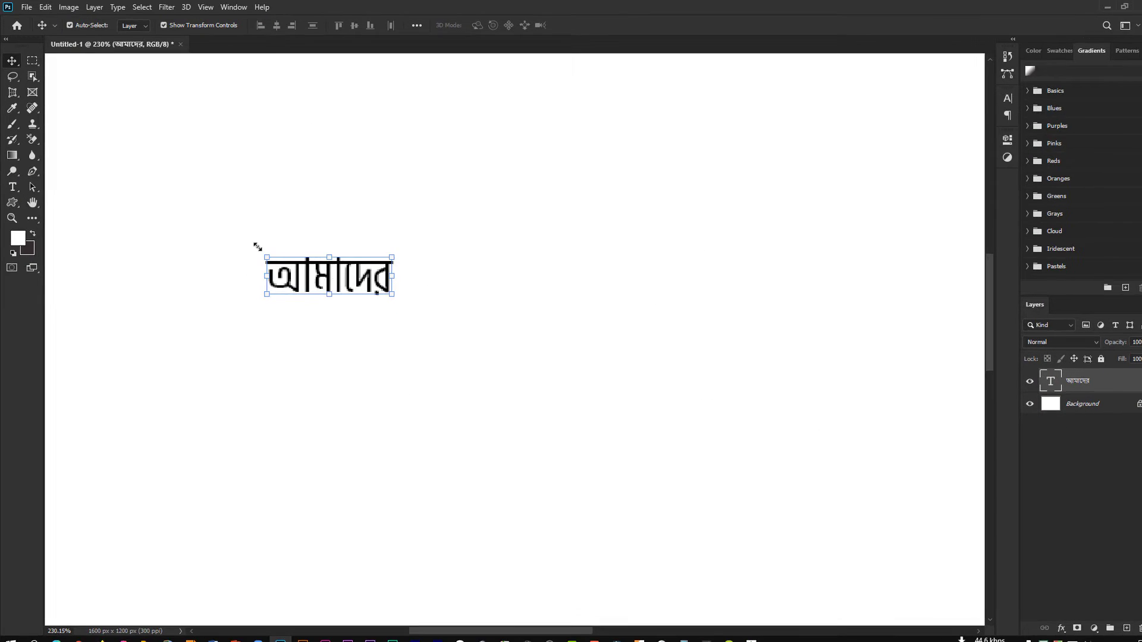
pyautogui.click(54, 9)
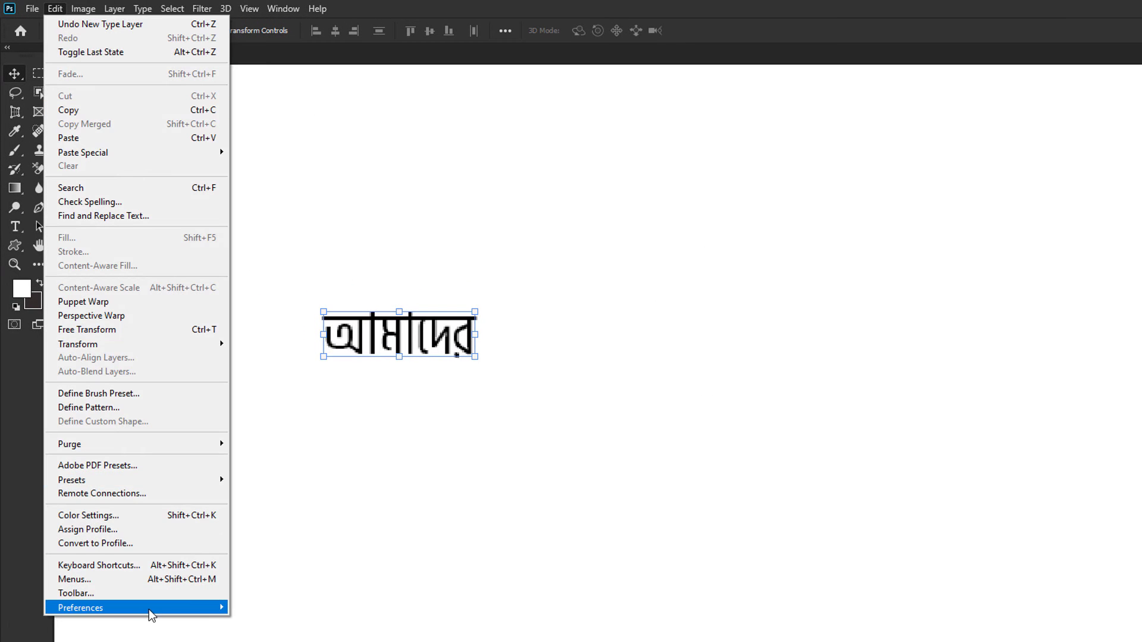
pyautogui.moveTo(149, 608)
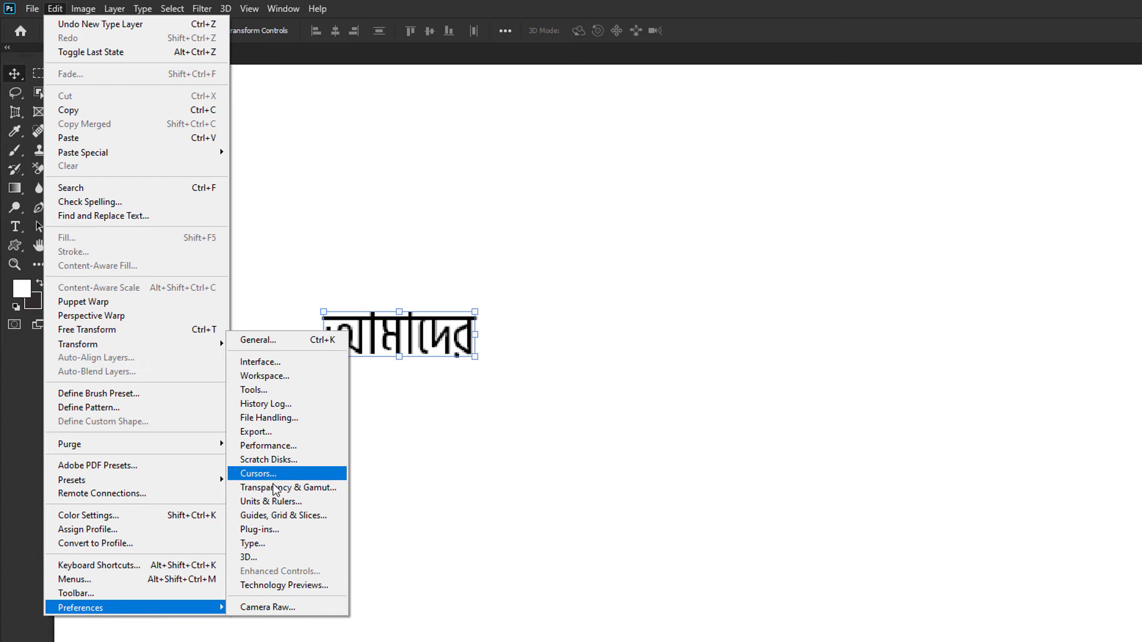
pyautogui.click(257, 550)
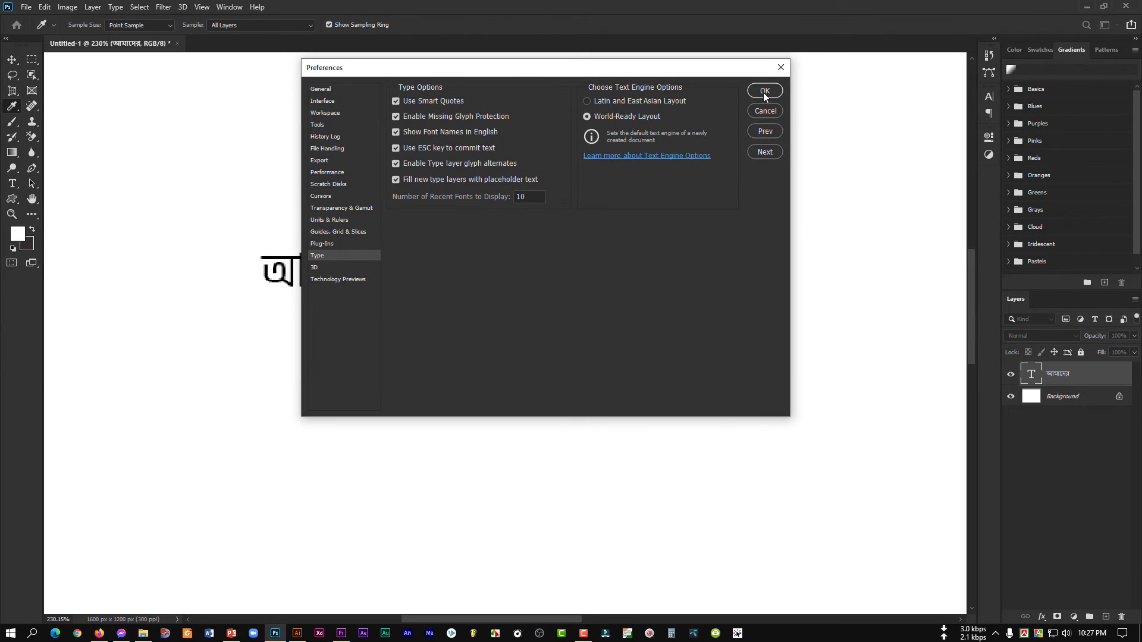
pyautogui.click(765, 90)
pyautogui.press('v')
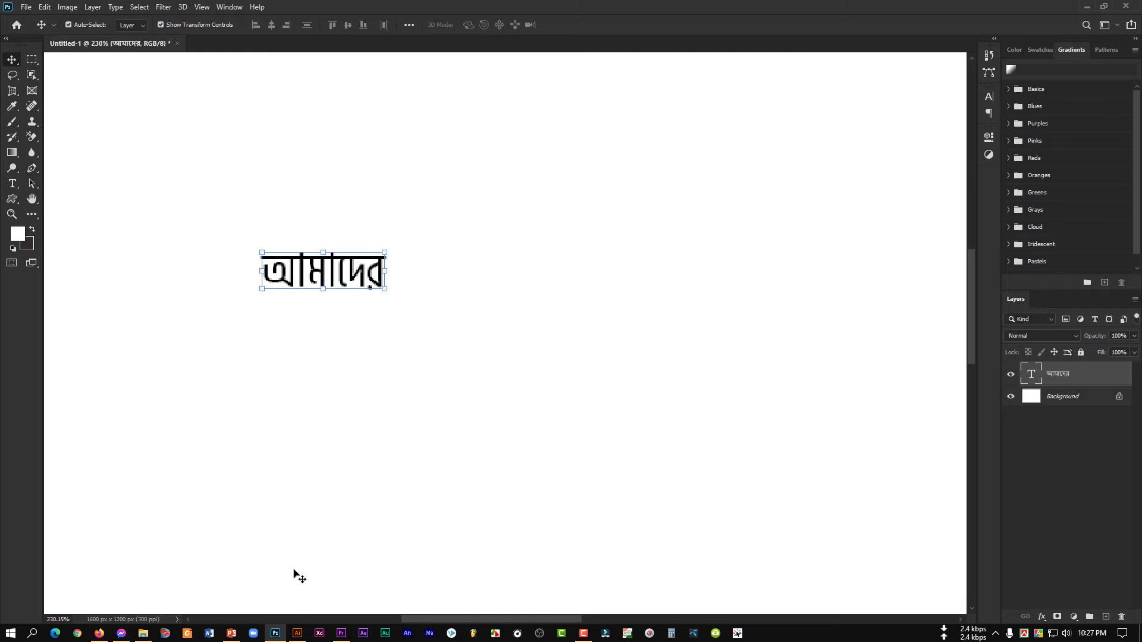
# Step: Switch to Premiere Pro, select all characters of the existing text graphic and set its font to Akhand Bengali
pyautogui.click(341, 633)
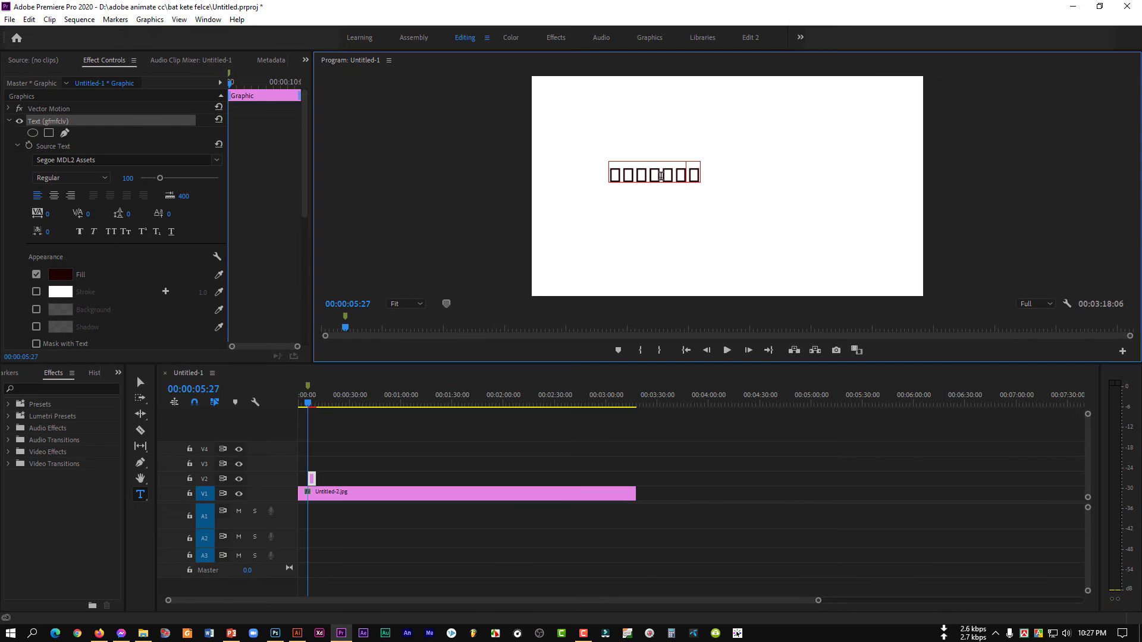
pyautogui.moveTo(663, 180); pyautogui.dragTo(609, 175)
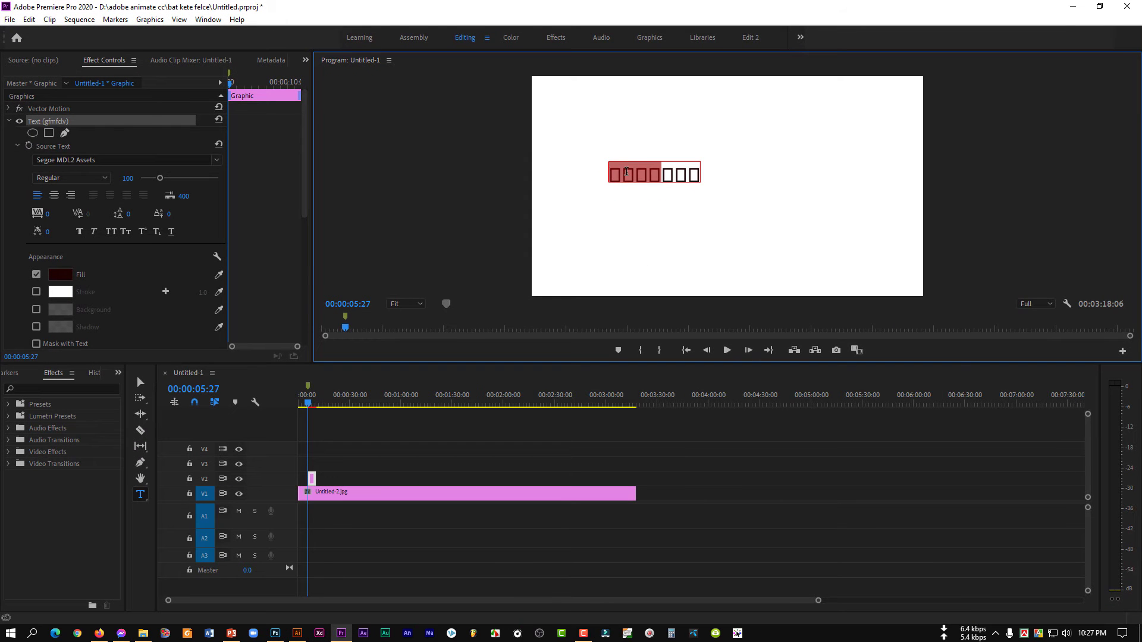
pyautogui.click(626, 172)
pyautogui.doubleClick(627, 172)
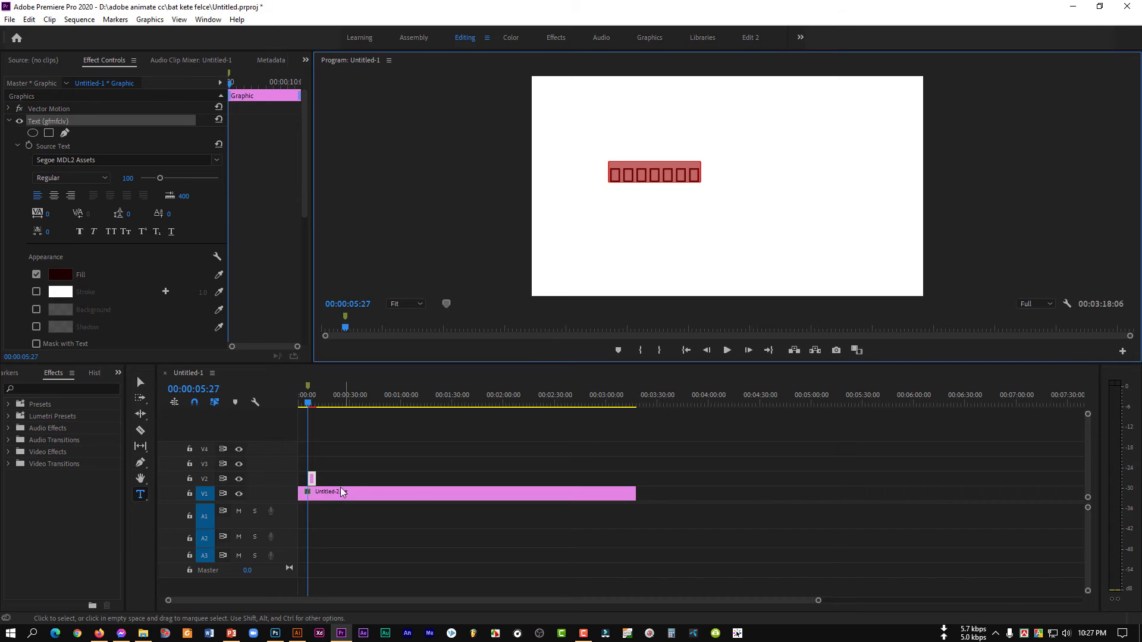
pyautogui.click(310, 479)
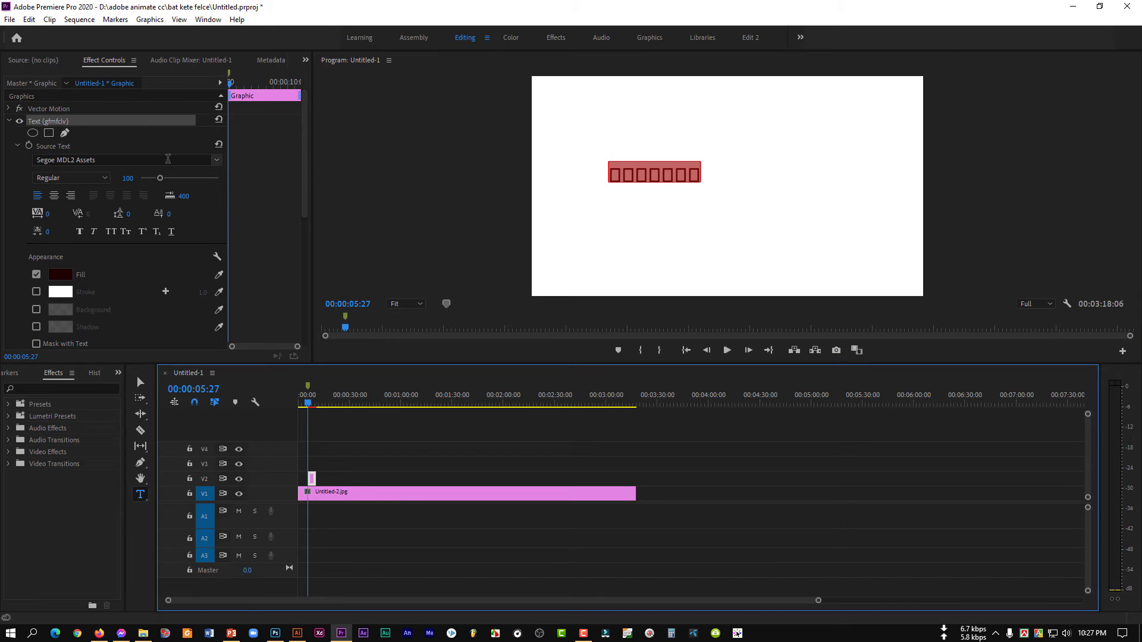
pyautogui.click(217, 162)
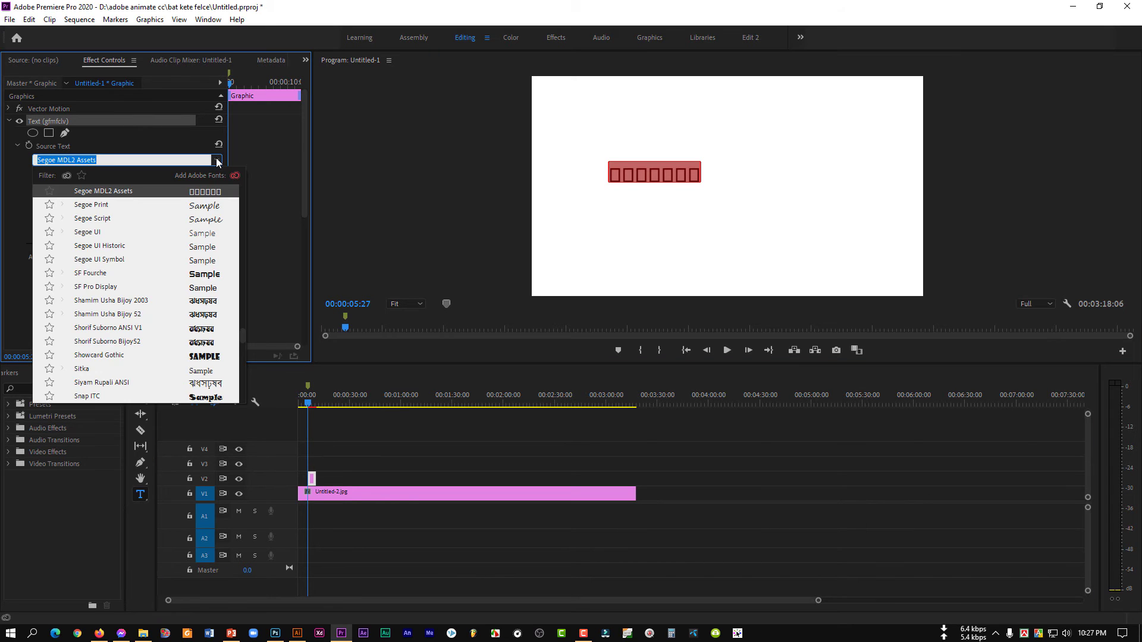
pyautogui.scroll(15, 138, 303)
pyautogui.click(113, 277)
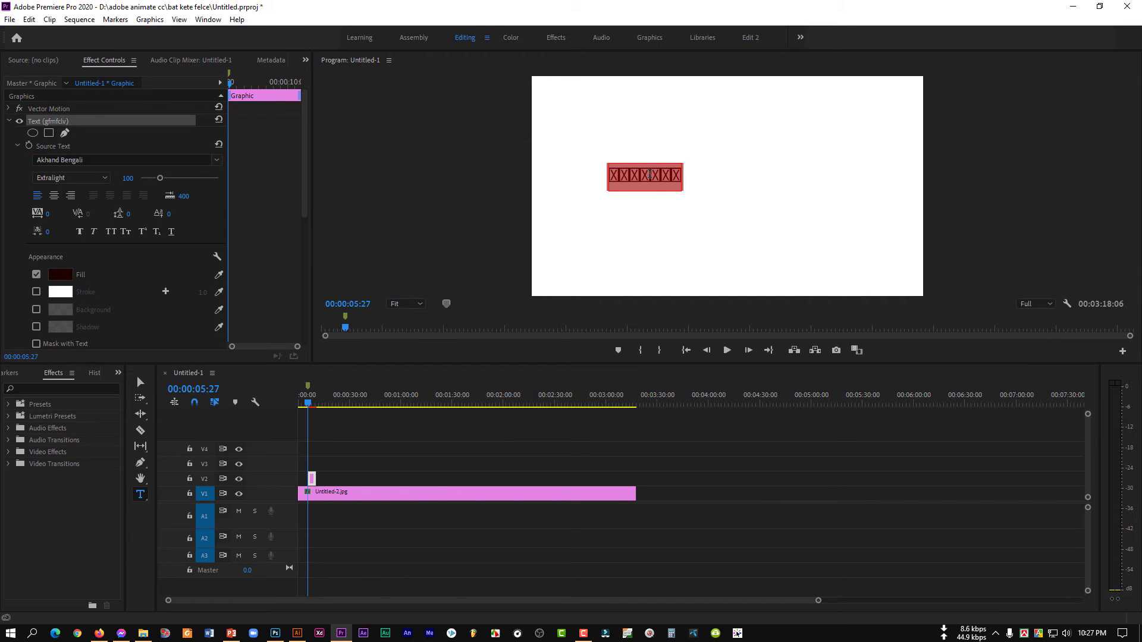
# Step: Delete the existing text and enter "আমাদের কষ্ট" as new text in its place on the frame
pyautogui.press('Delete')
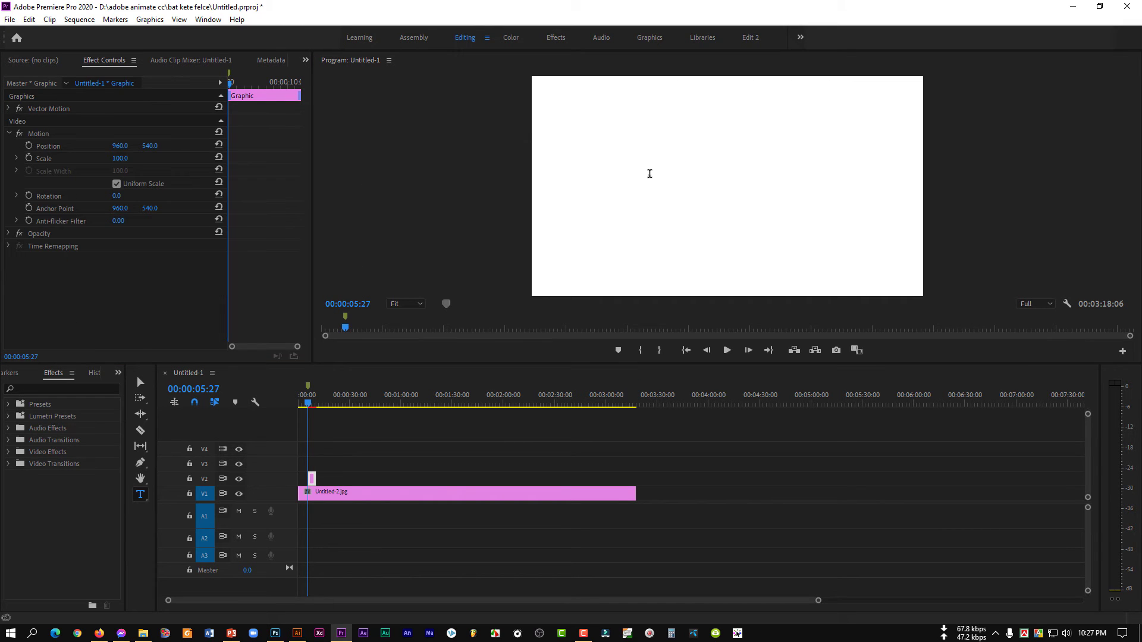
pyautogui.click(617, 185)
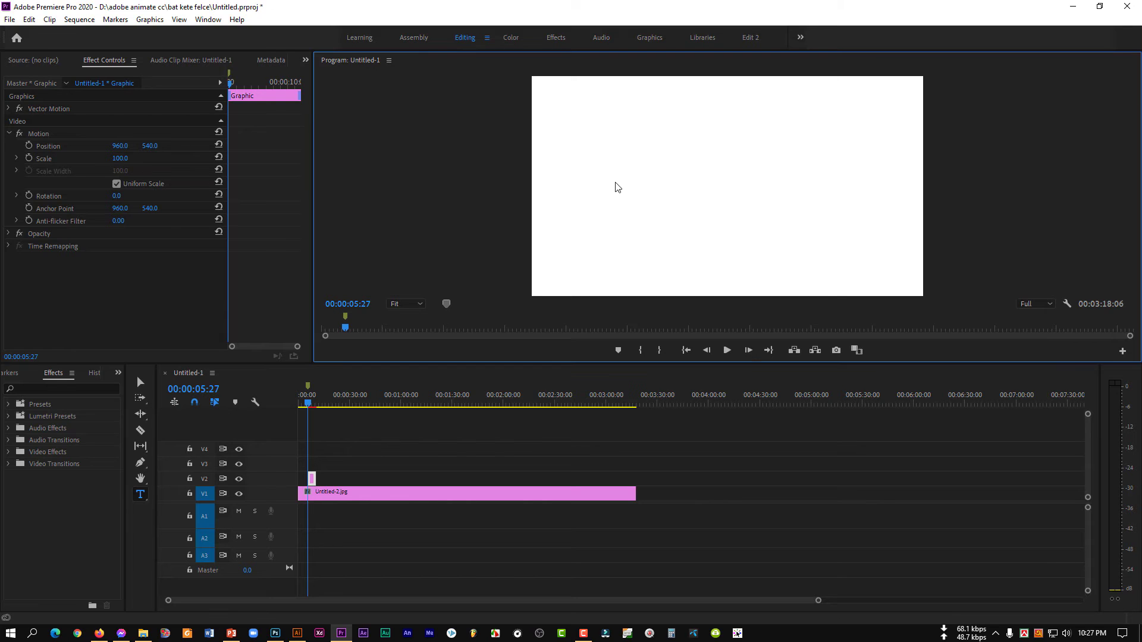
pyautogui.write('আমাদে')
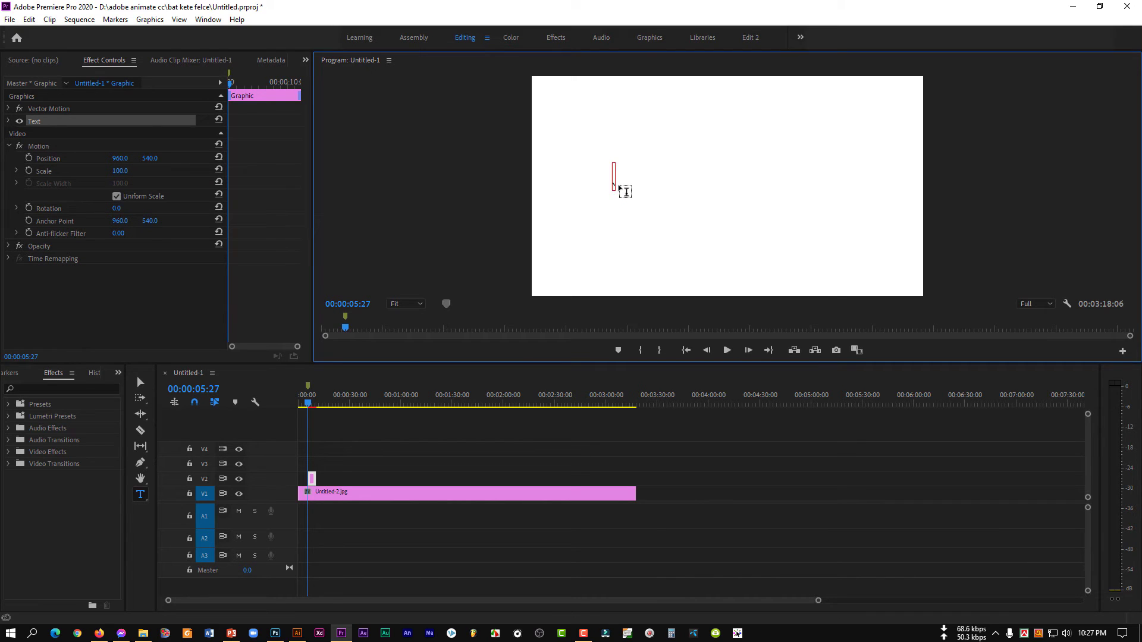
pyautogui.write('র কষ্ট')
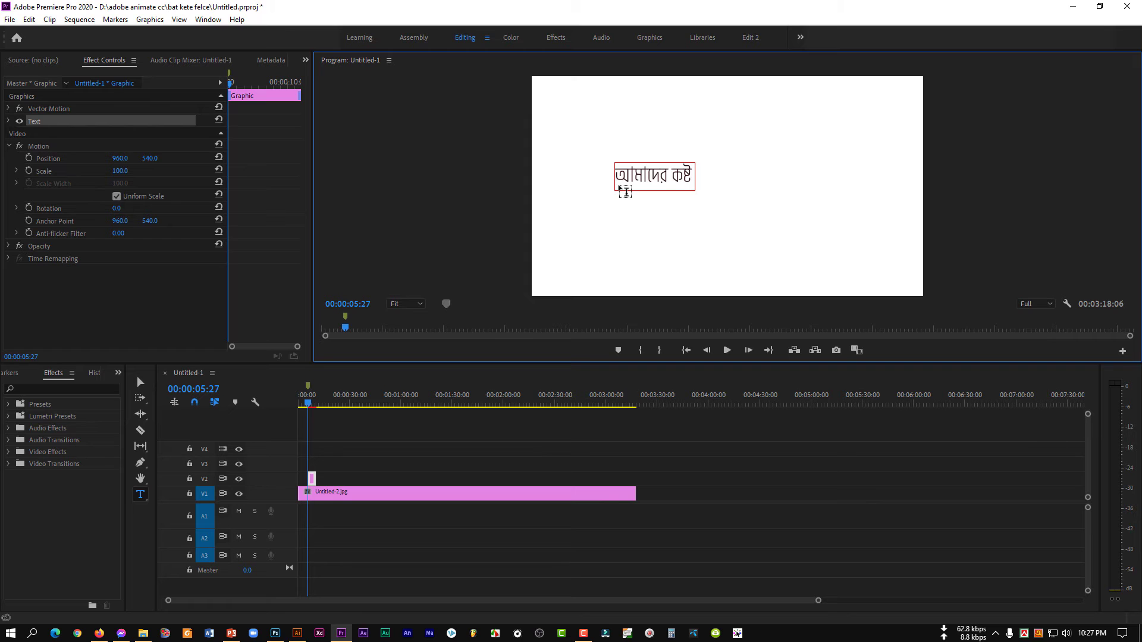
# Step: Check that the Graphics preferences use the South Asian and Middle Eastern text engine, accept them, and expand the text's source properties
pyautogui.click(29, 19)
pyautogui.moveTo(99, 416)
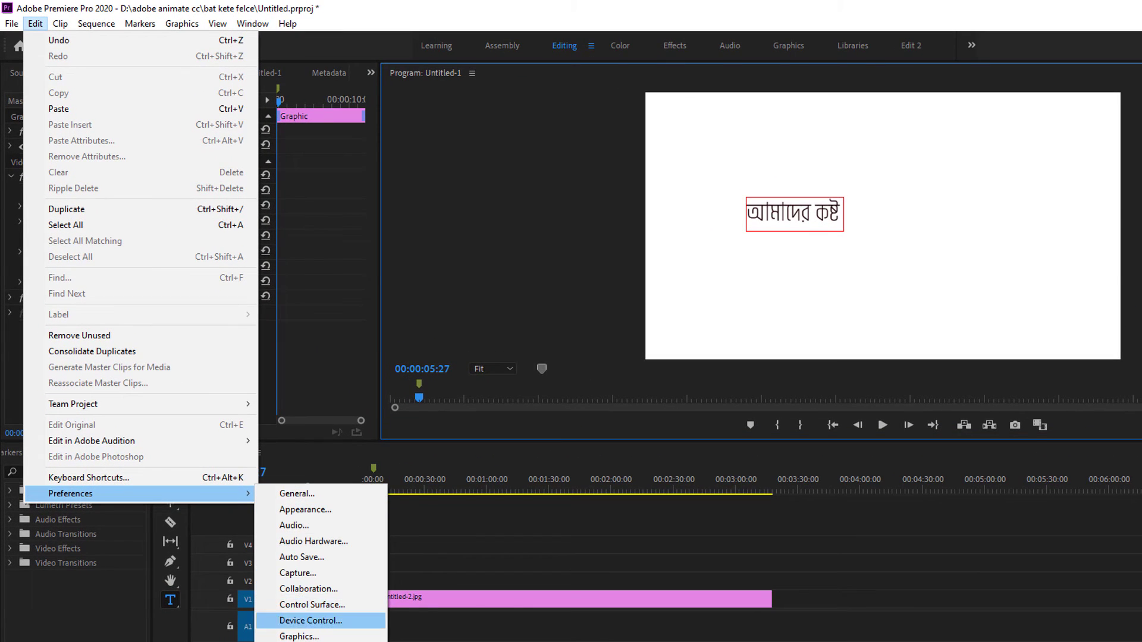
pyautogui.click(397, 516)
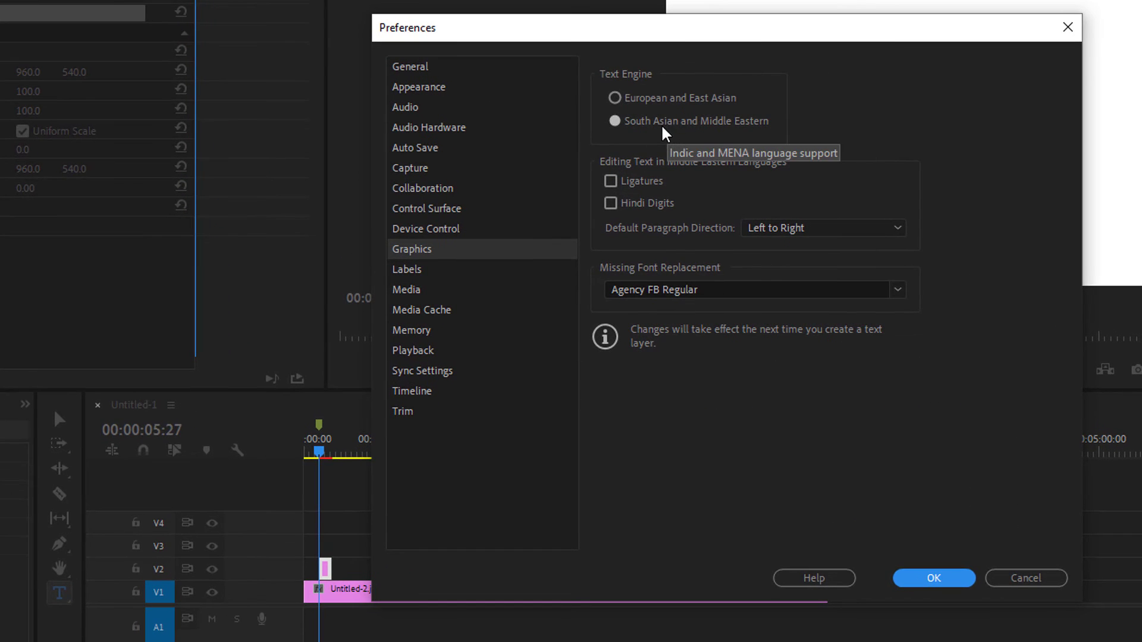
pyautogui.click(934, 577)
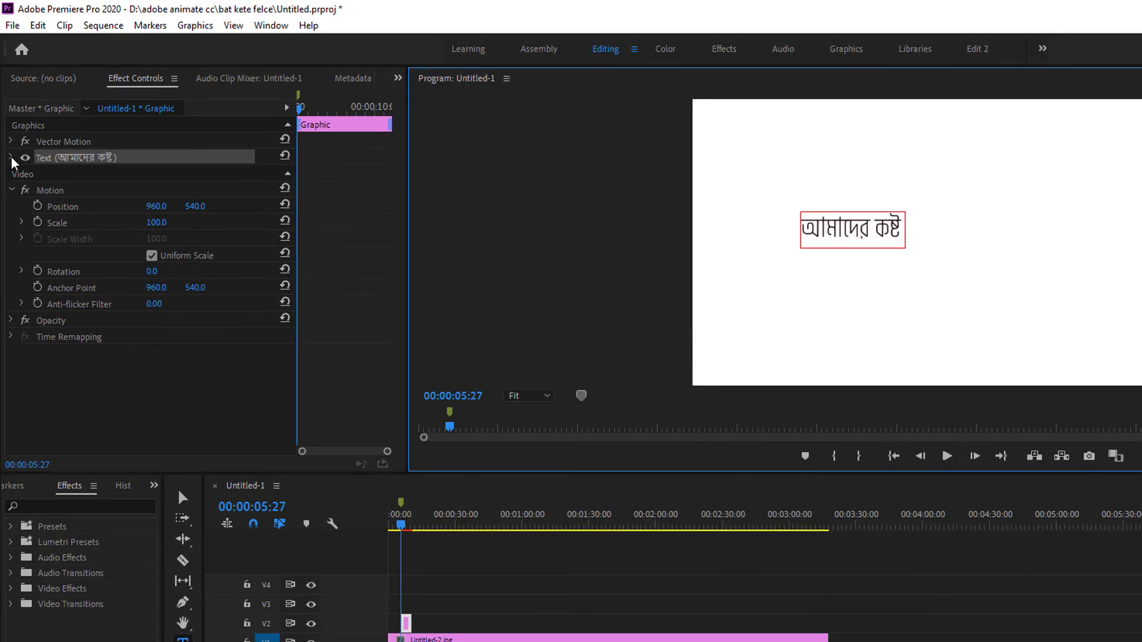
pyautogui.click(24, 199)
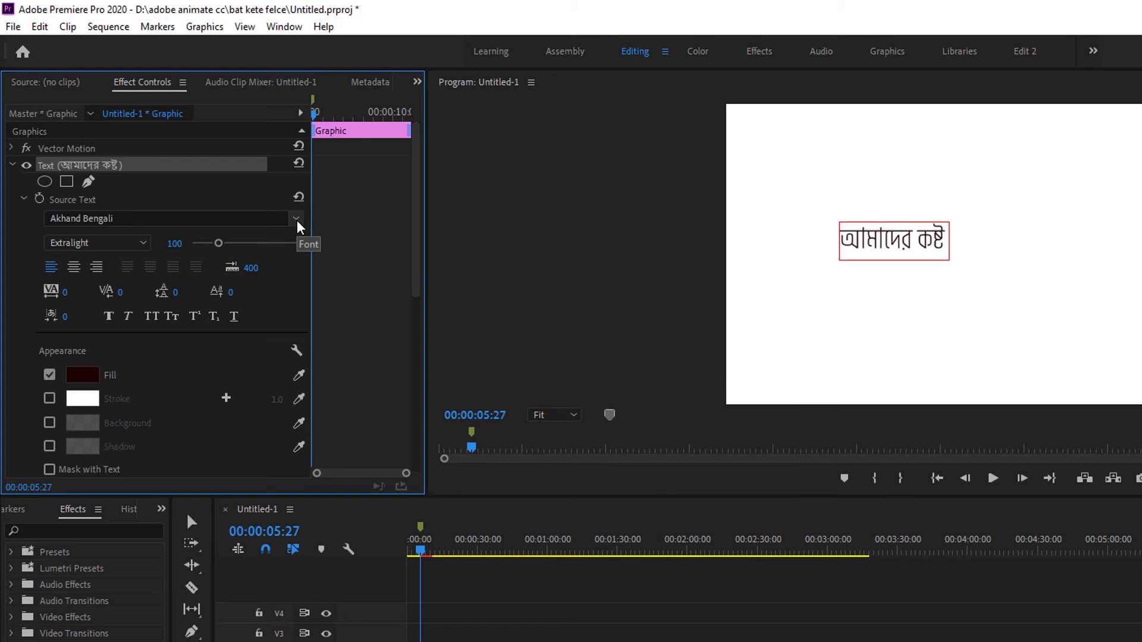
# Step: Set Avro Keyboard's output mode to ANSI
pyautogui.rightClick(1068, 636)
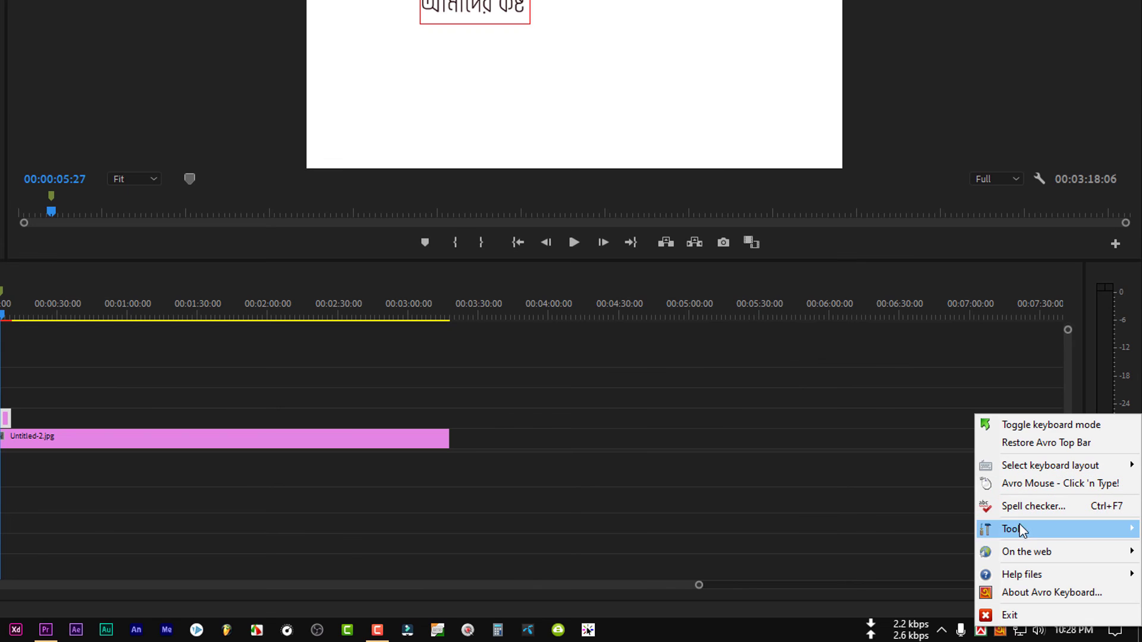
pyautogui.moveTo(1022, 529)
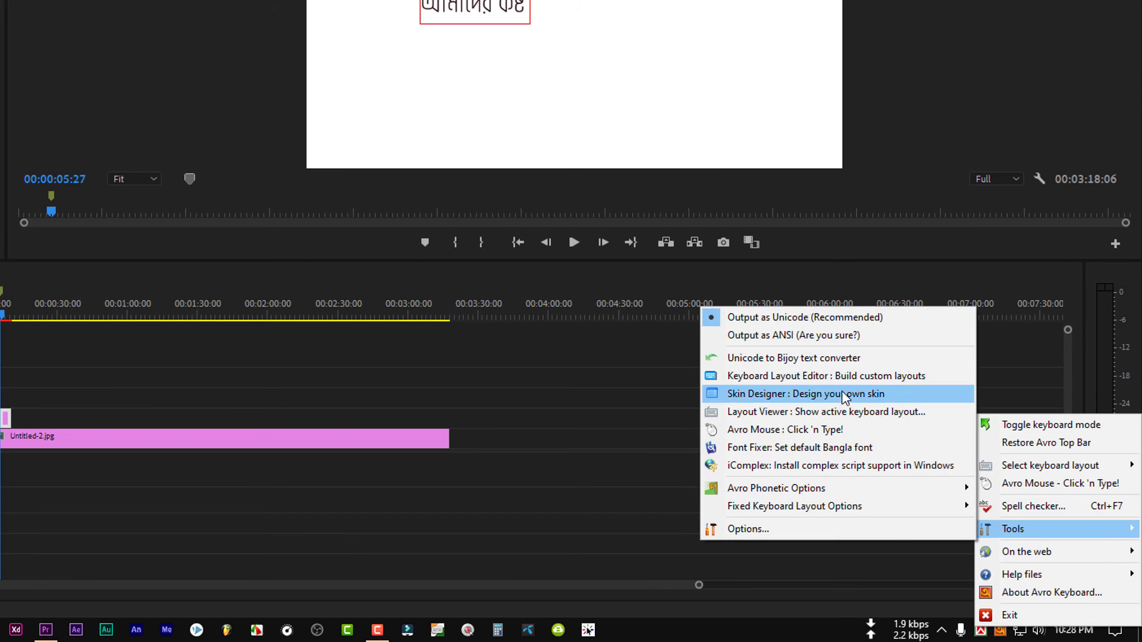
pyautogui.click(780, 337)
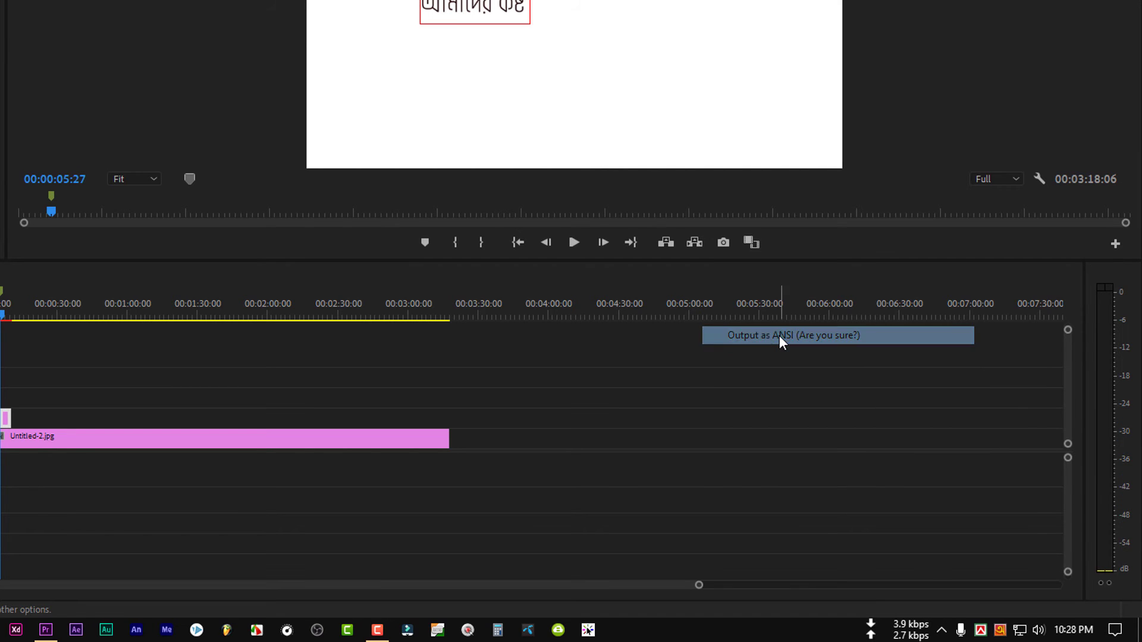
# Step: Place a second text object below the first Bangla line and set its font to SutonnyMJ Italic
pyautogui.click(447, 65)
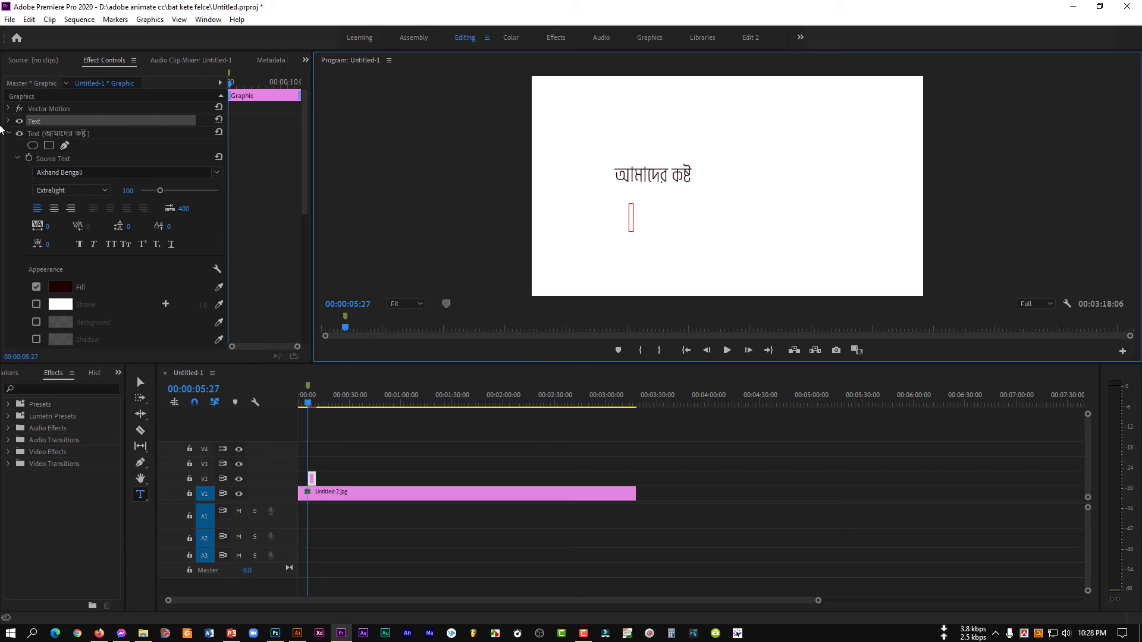
pyautogui.click(22, 122)
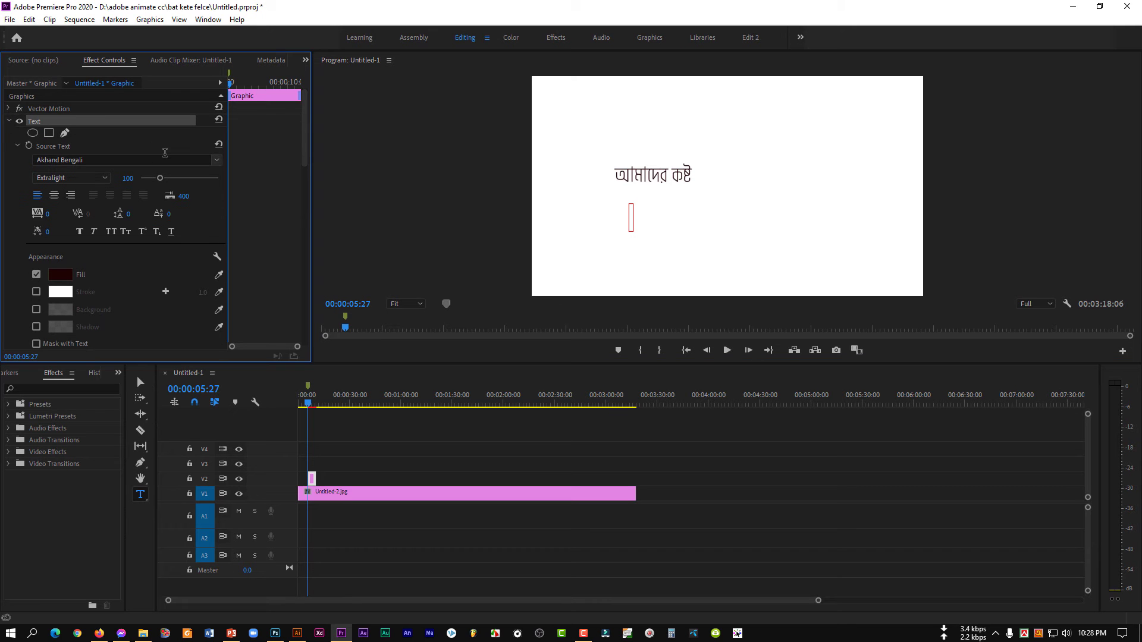
pyautogui.click(216, 160)
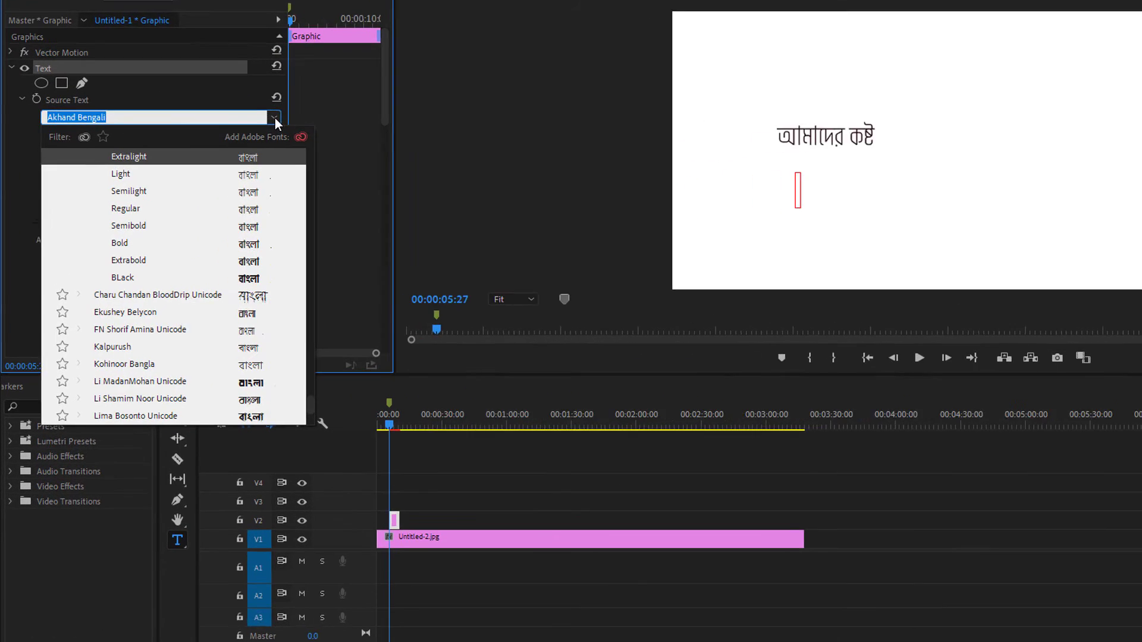
pyautogui.scroll(5, 227, 324)
pyautogui.scroll(-1, 179, 316)
pyautogui.scroll(5, 159, 320)
pyautogui.press('Escape')
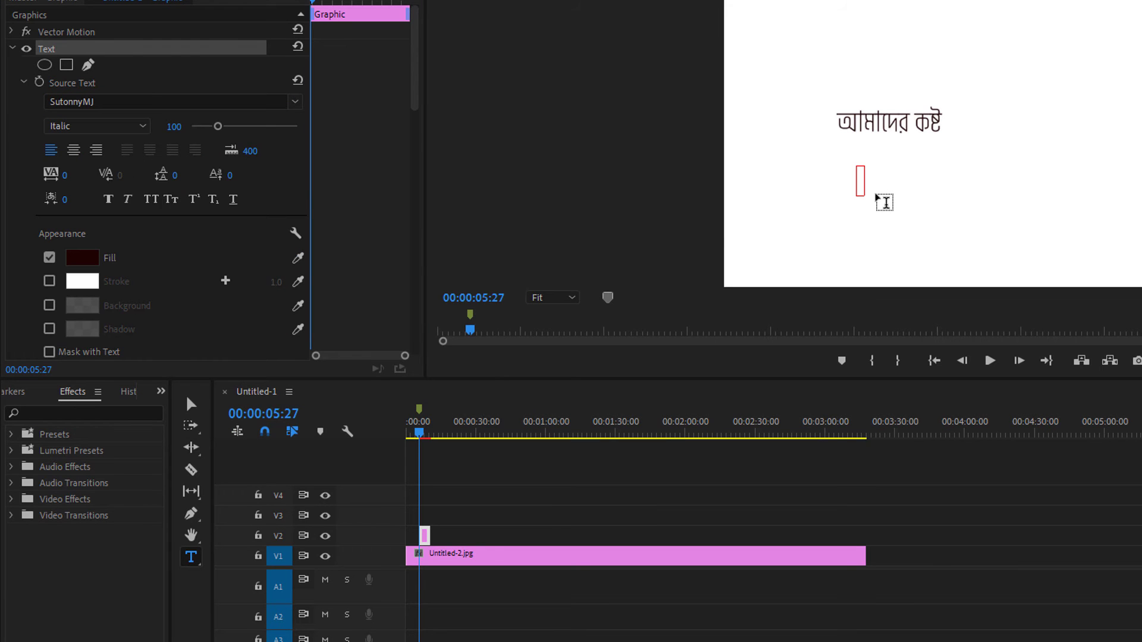
pyautogui.write('মআমাদের')
pyautogui.press('BackSpace')
pyautogui.press('BackSpace')
pyautogui.press('BackSpace')
pyautogui.press('BackSpace')
pyautogui.press('BackSpace')
pyautogui.press('BackSpace')
pyautogui.press('BackSpace')
# Step: Enter "আমাদের কষ্ট" in the second text object and set its font style to Regular
pyautogui.write('আমাদের ক')
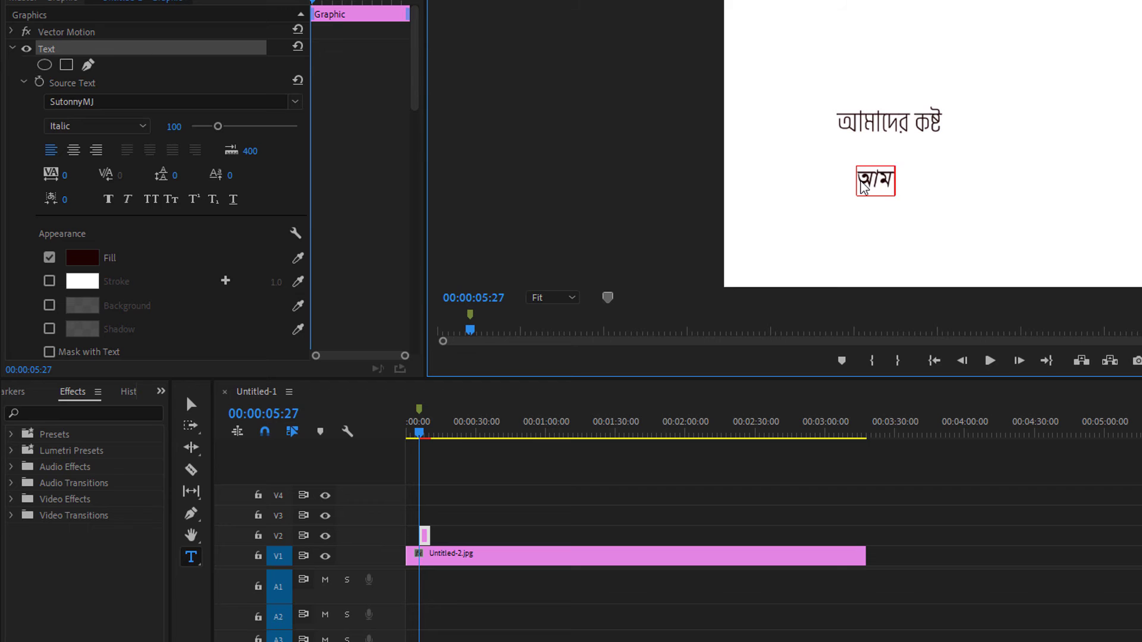
pyautogui.write('ষ্ট')
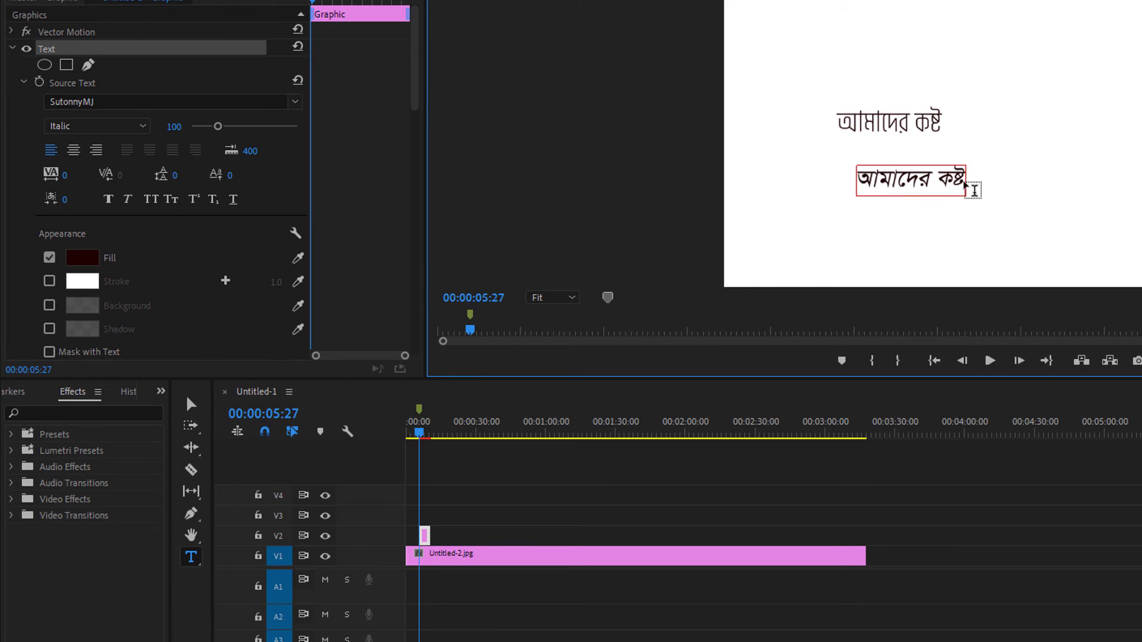
pyautogui.hotkey('ctrl', 'a')
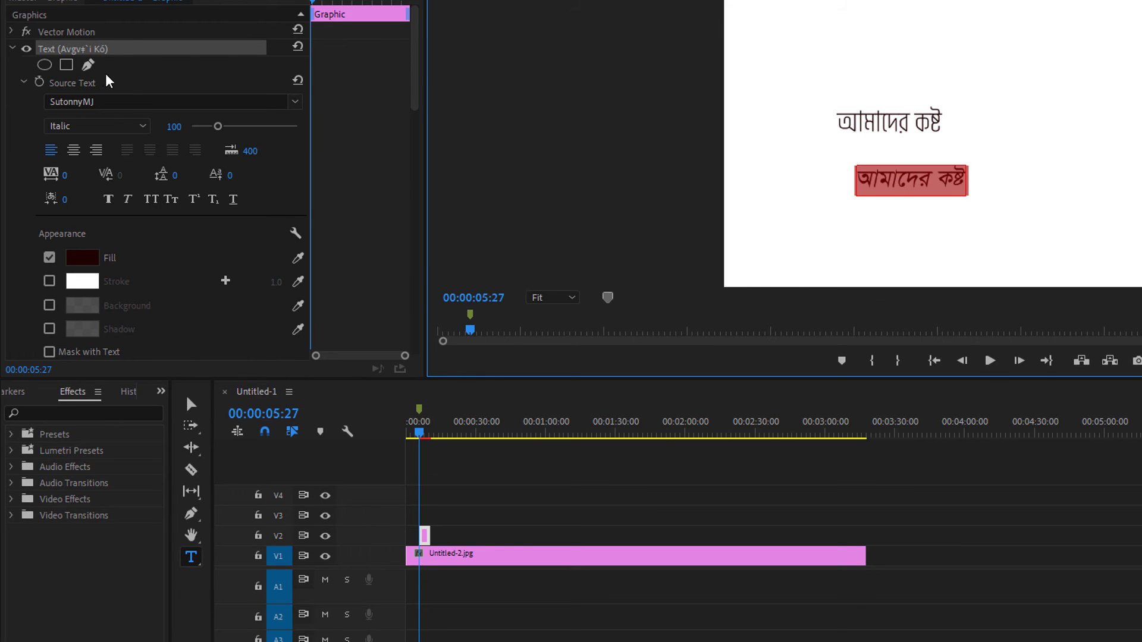
pyautogui.click(107, 127)
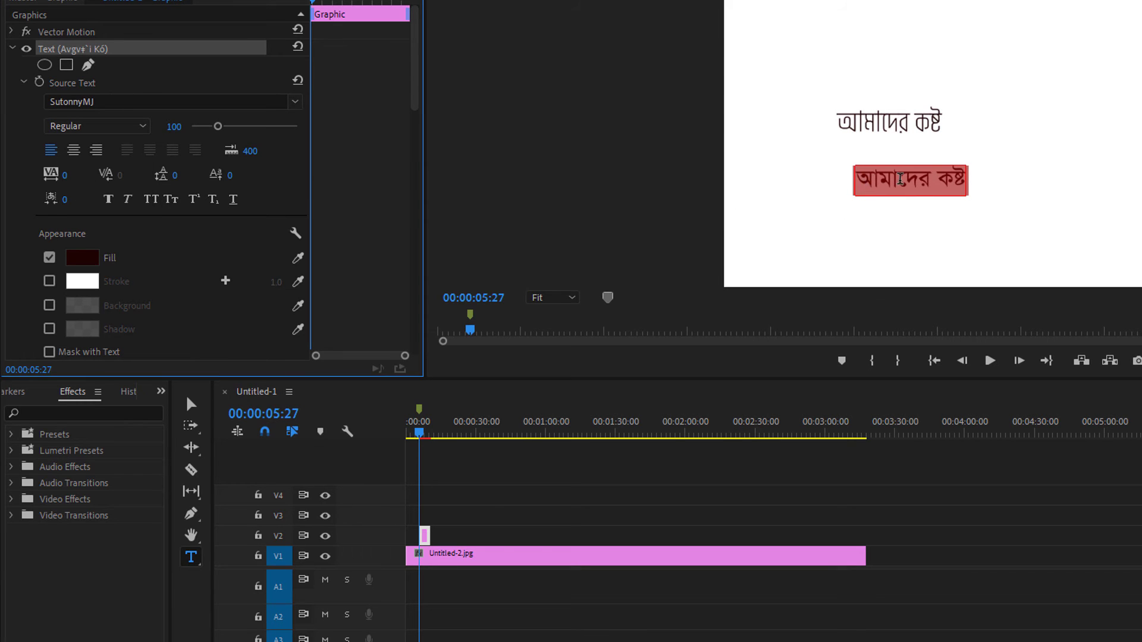
pyautogui.click(900, 181)
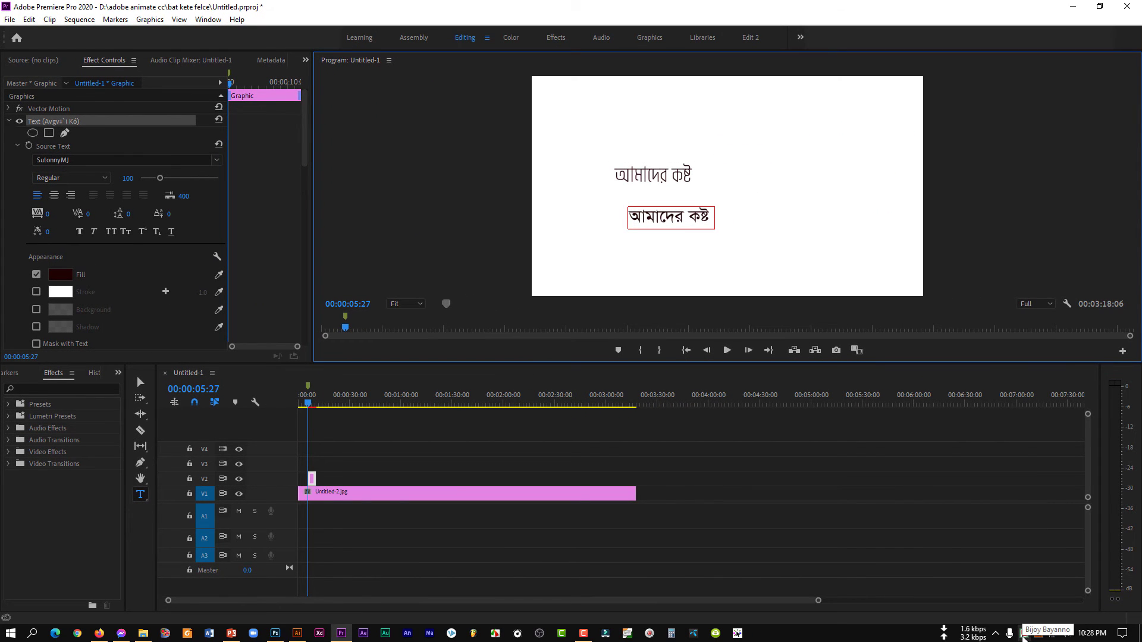
# Step: Set Avro Keyboard's output mode to Unicode
pyautogui.click(1025, 635)
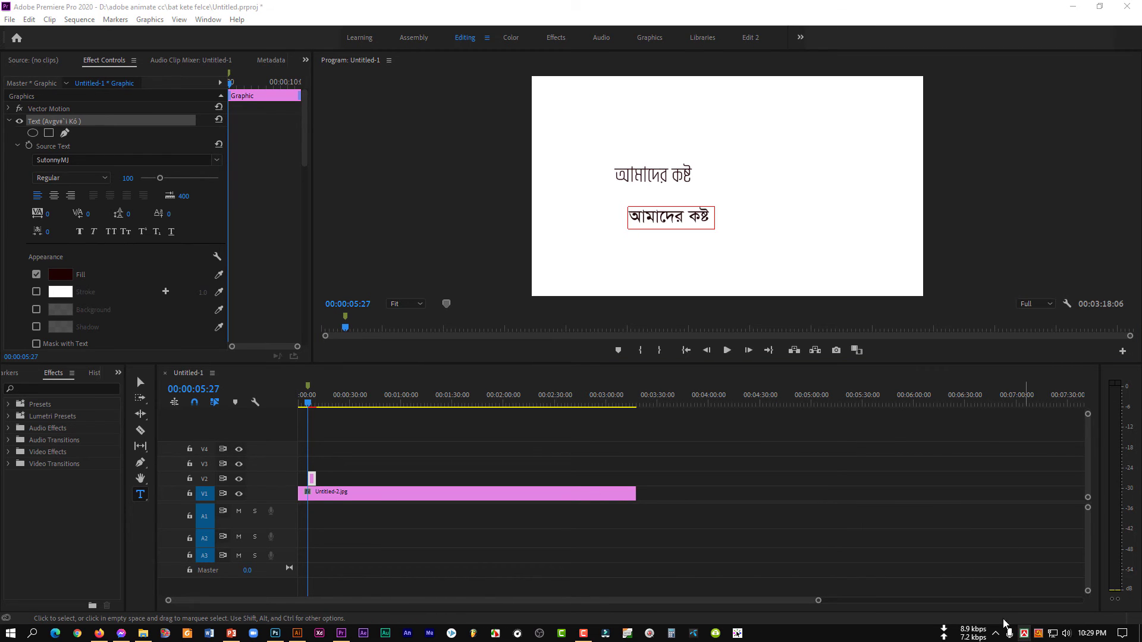
pyautogui.rightClick(1038, 636)
pyautogui.moveTo(1053, 562)
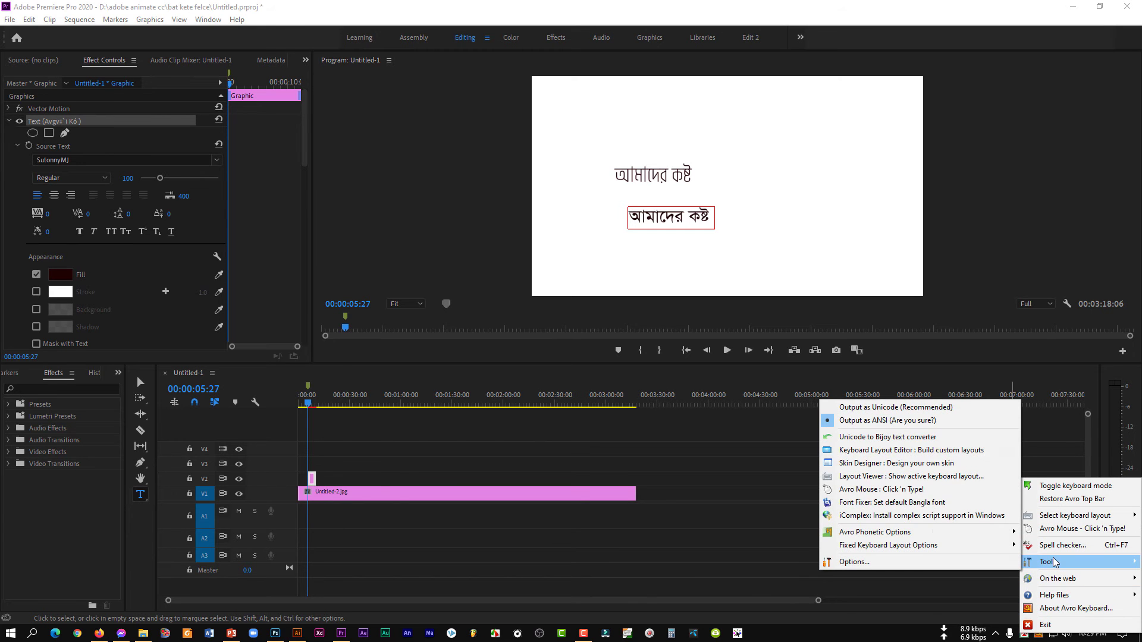
pyautogui.click(904, 408)
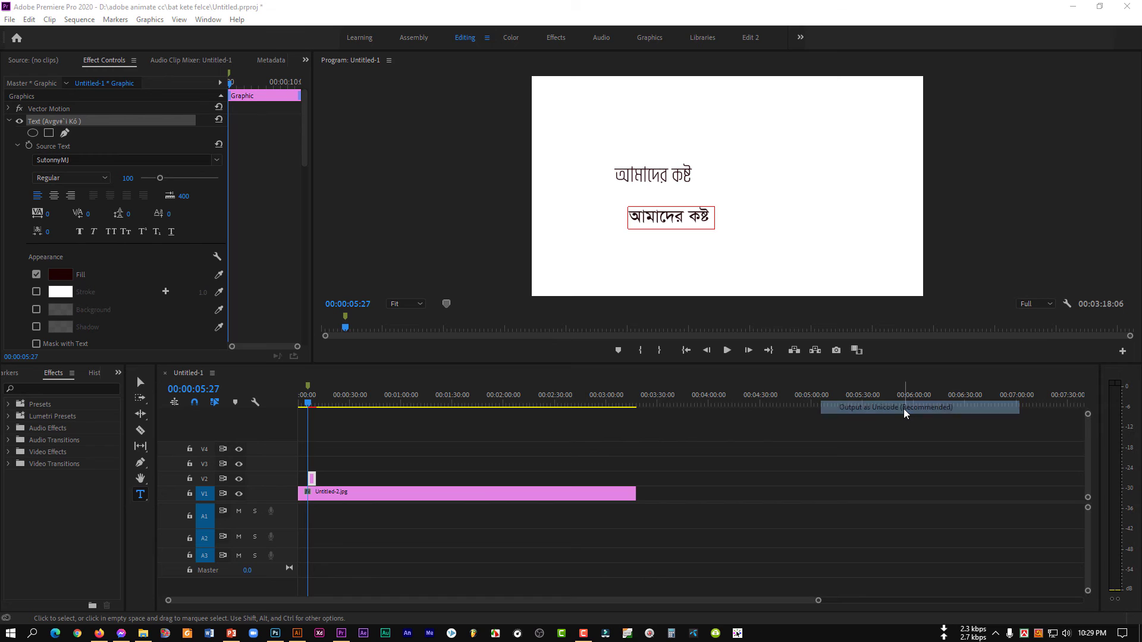
# Step: Place a third text object above and to the right of the first Bangla line and set its font to Padmo ANSI
pyautogui.click(729, 157)
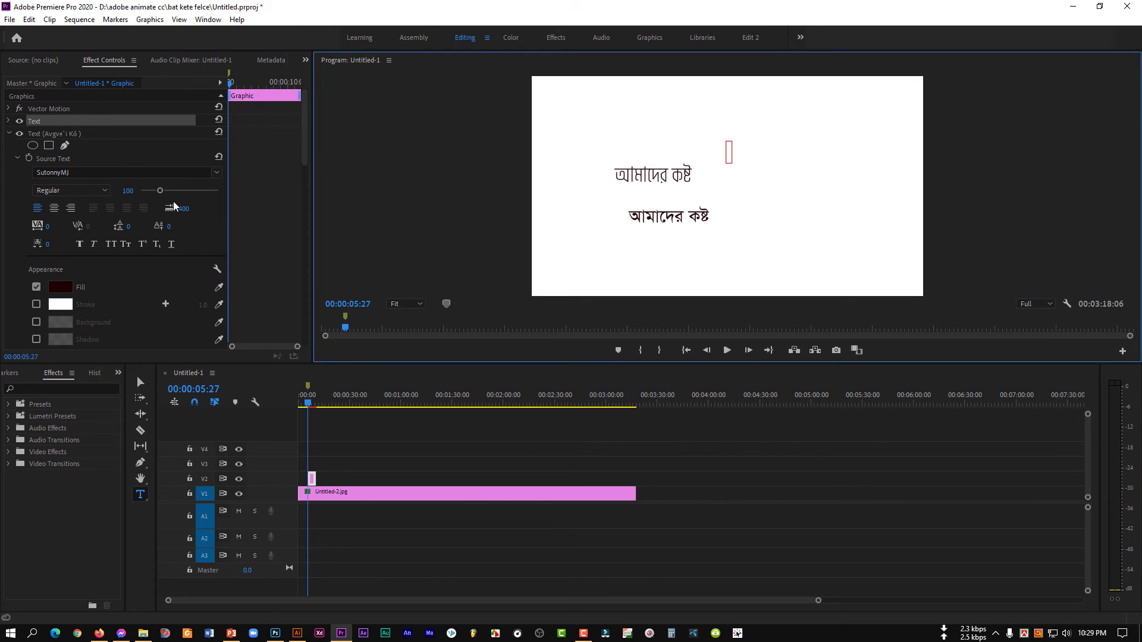
pyautogui.click(8, 121)
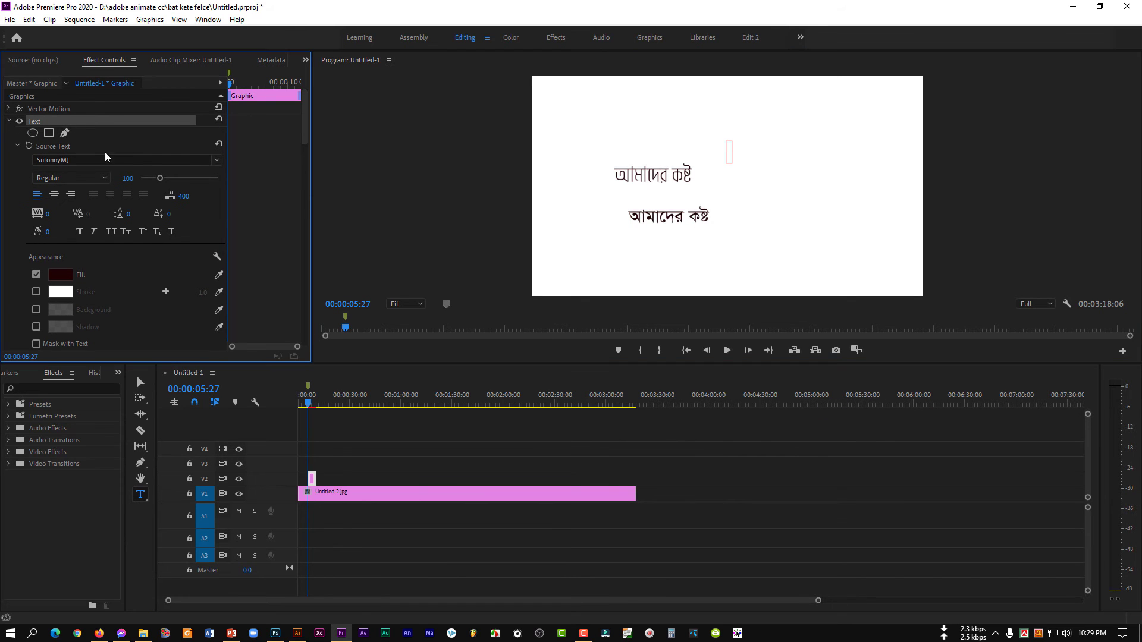
pyautogui.click(220, 158)
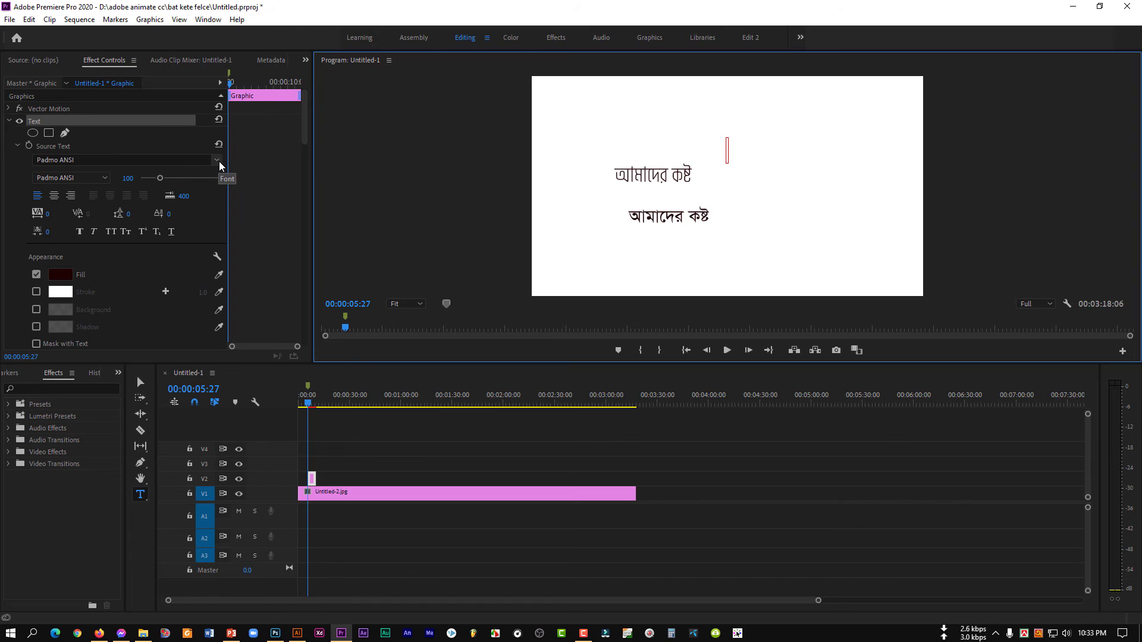
pyautogui.click(219, 162)
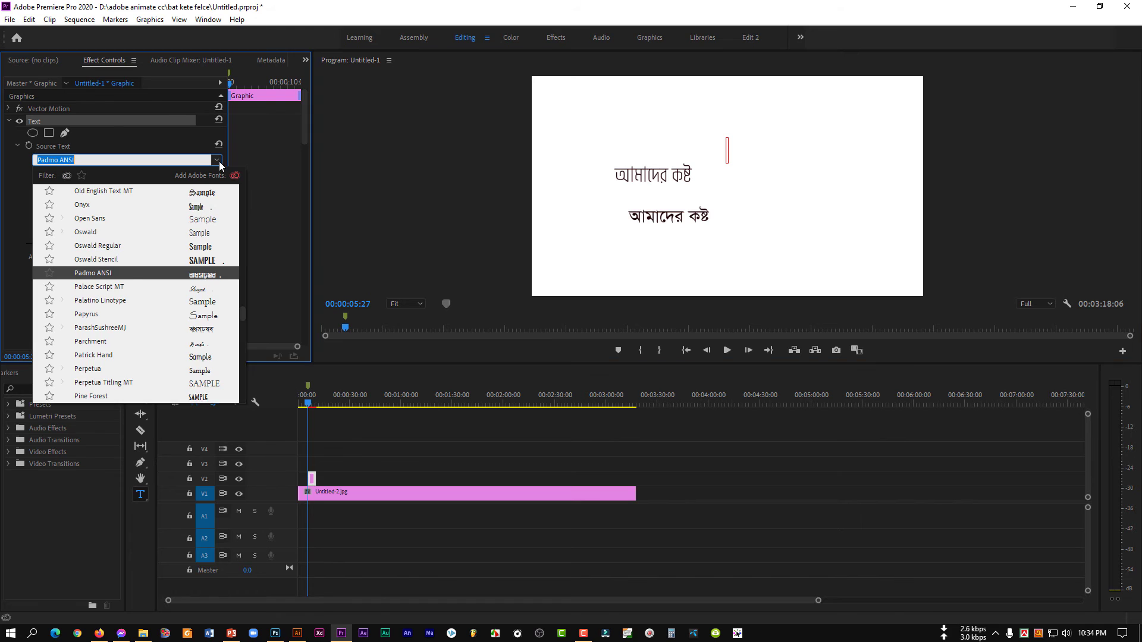
pyautogui.click(103, 275)
pyautogui.click(728, 151)
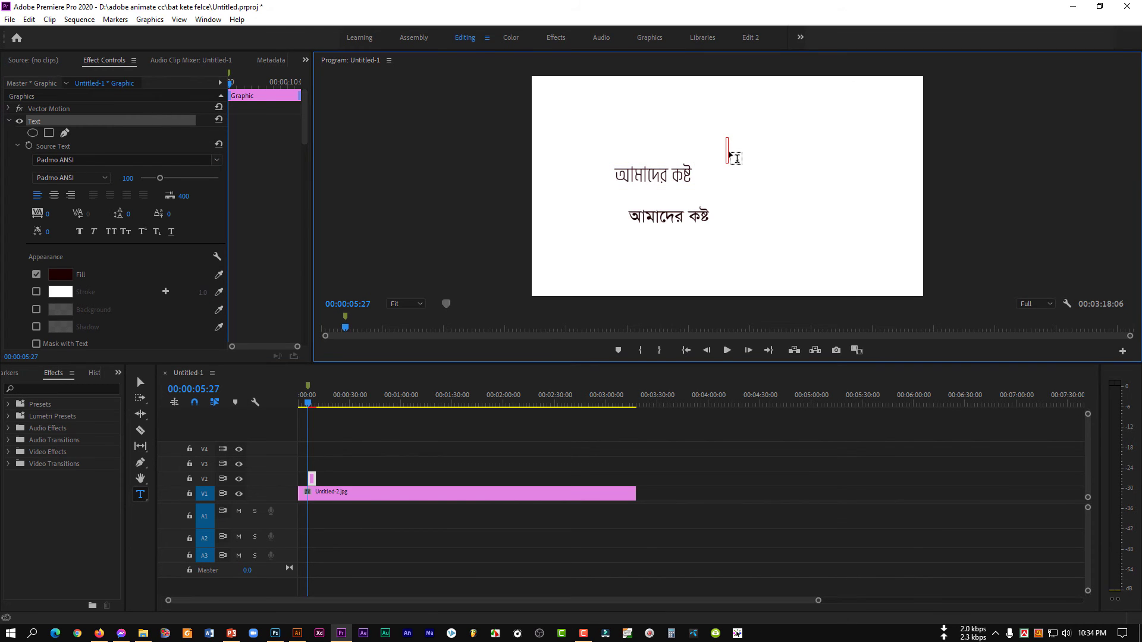
# Step: Check Avro Keyboard's output mode and enter "আমাদতেকদত" in the third text object
pyautogui.rightClick(1038, 633)
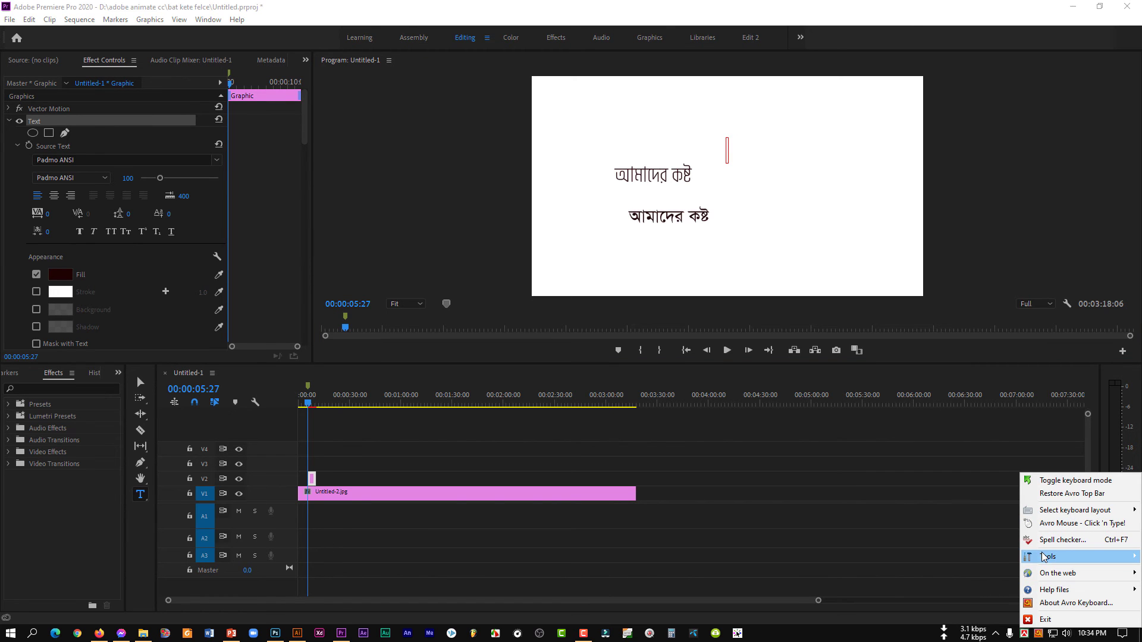
pyautogui.moveTo(1050, 556)
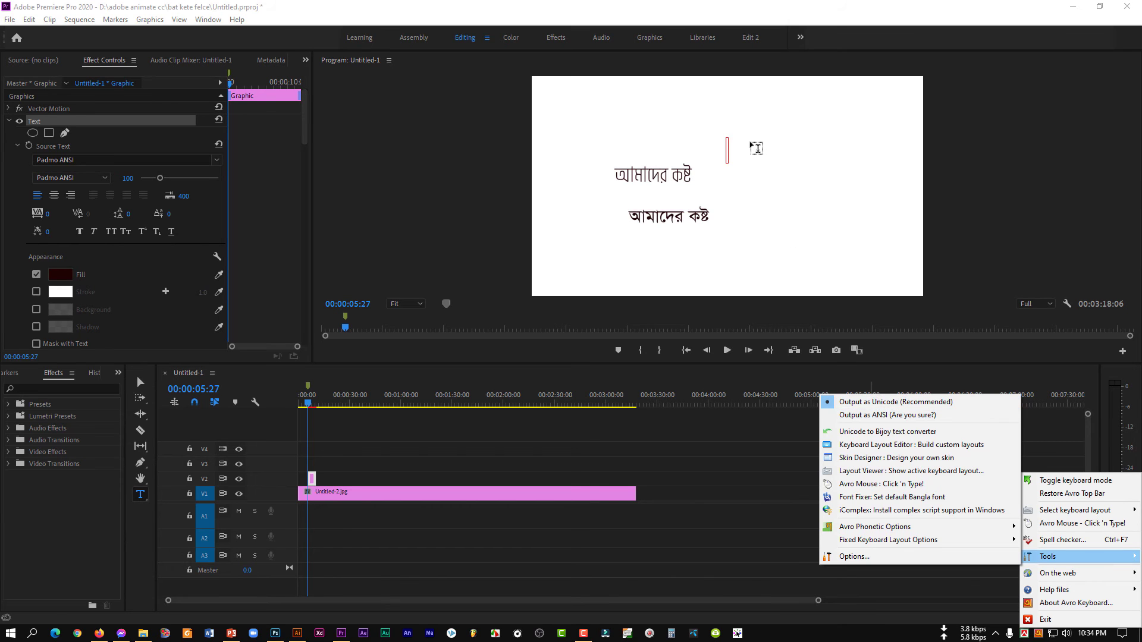
pyautogui.click(728, 157)
pyautogui.write('□□□□□□□□□□')
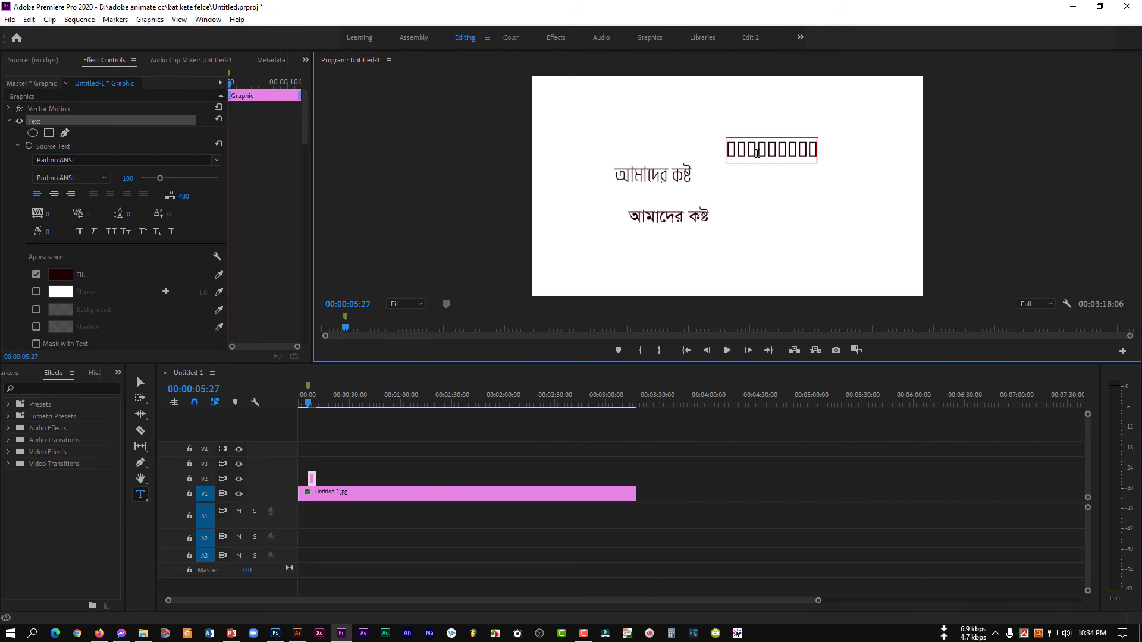
# Step: Set the font of all text in the third text object to AdorshoLipi
pyautogui.hotkey('ctrl', 'a')
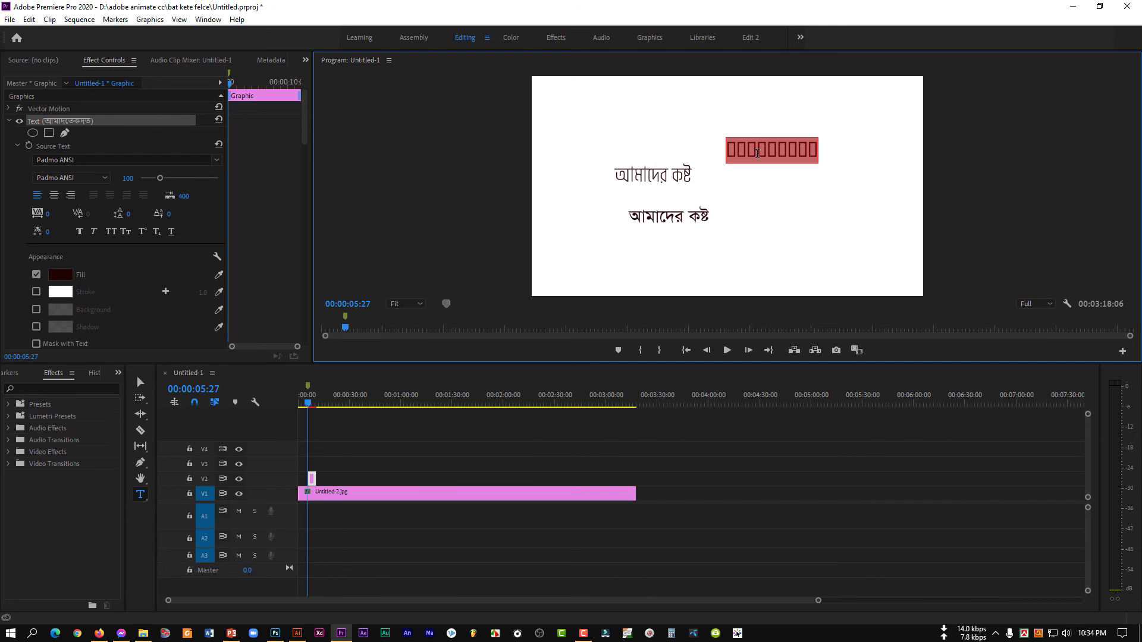
pyautogui.click(217, 160)
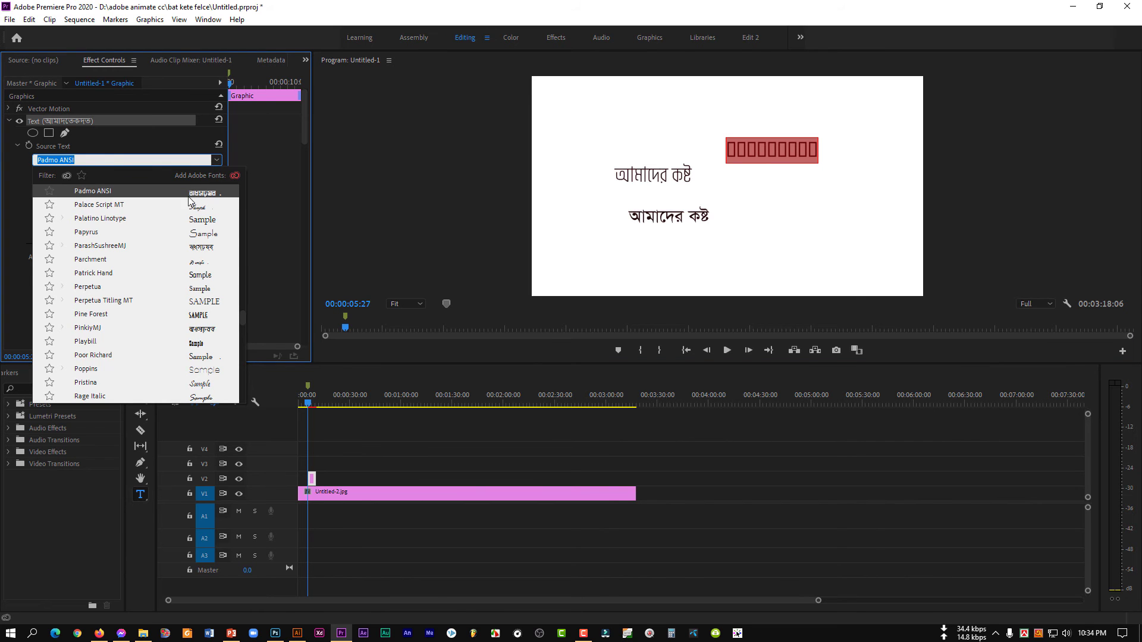
pyautogui.scroll(2, 170, 223)
pyautogui.scroll(2, 132, 260)
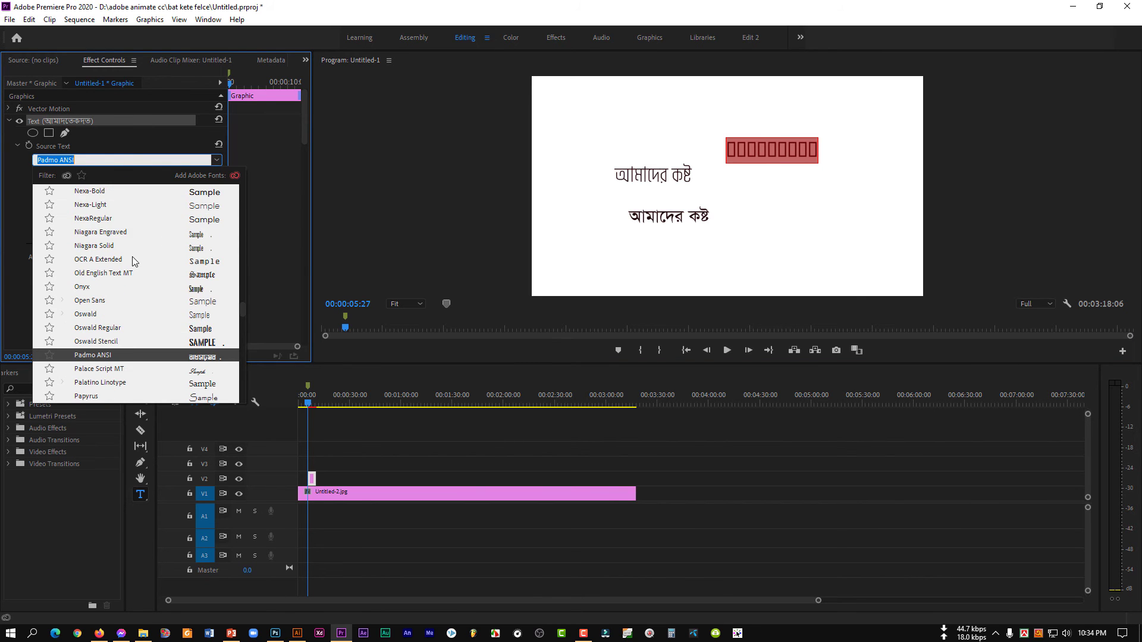
pyautogui.scroll(15, 136, 294)
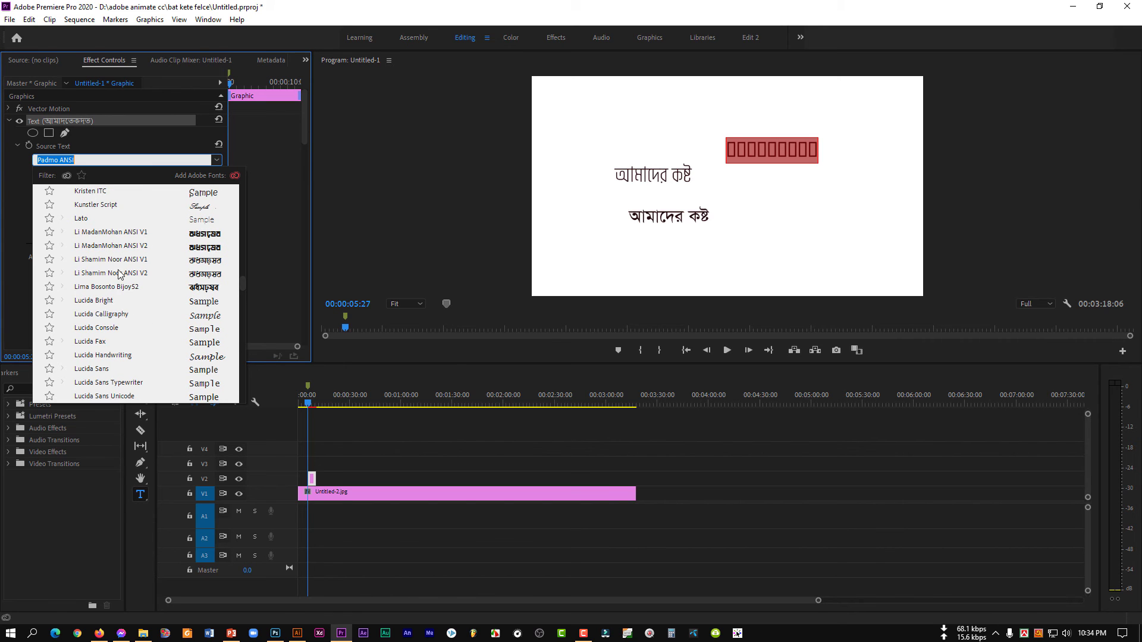
pyautogui.press('Escape')
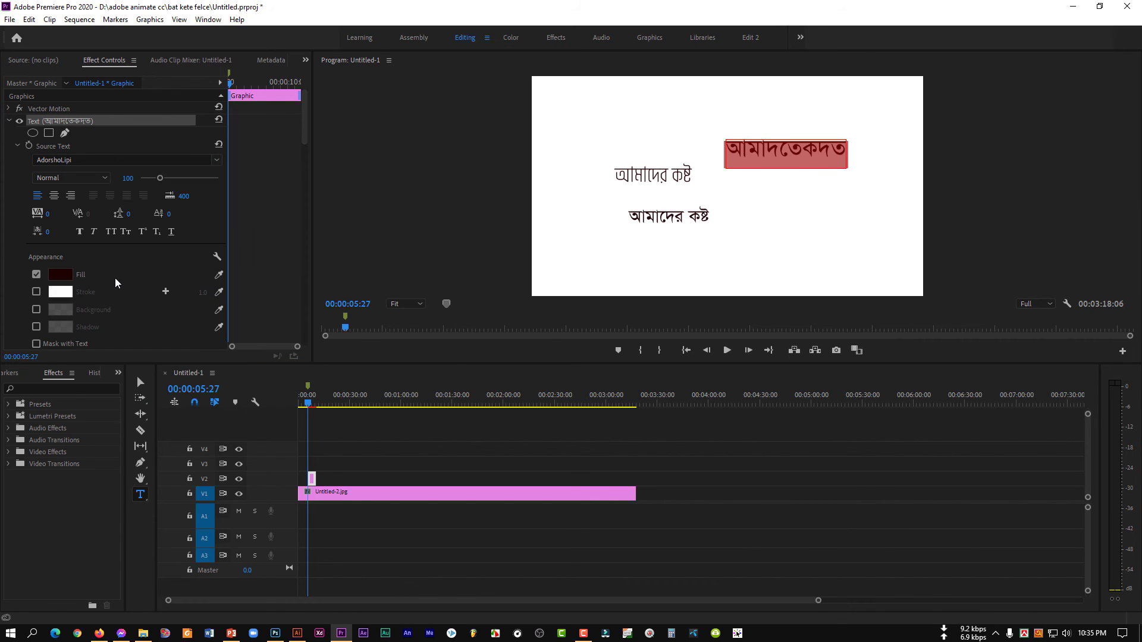
# Step: Replace the third text object's content with "আমাদের দেশের নাম"
pyautogui.click(769, 150)
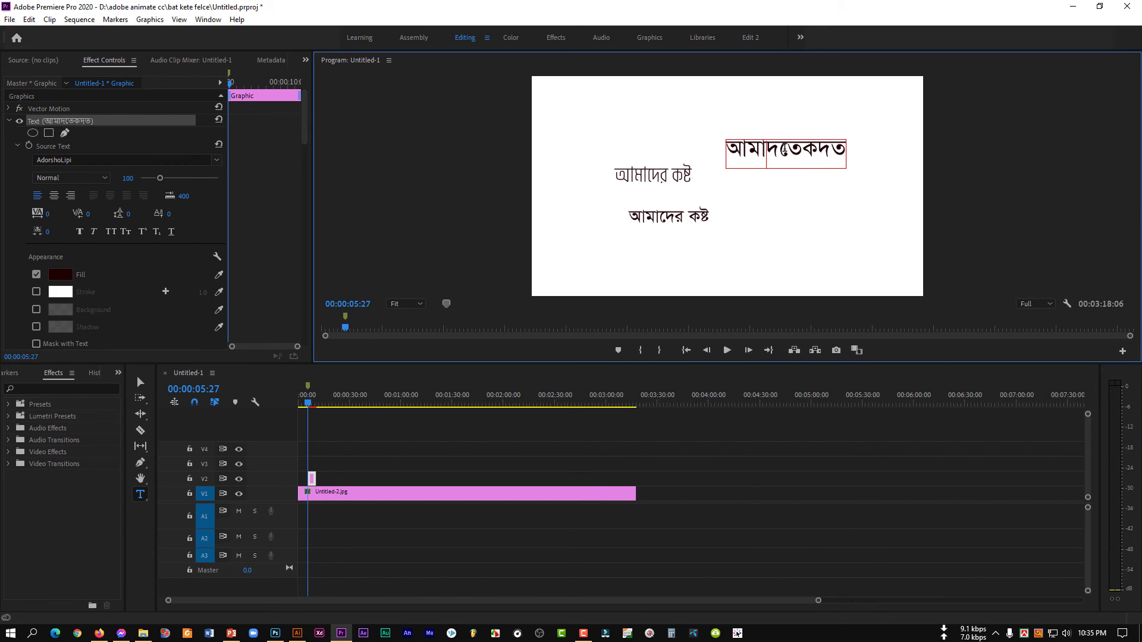
pyautogui.hotkey('ctrl', 'a')
pyautogui.press('BackSpace')
pyautogui.write('আমাদরেদ')
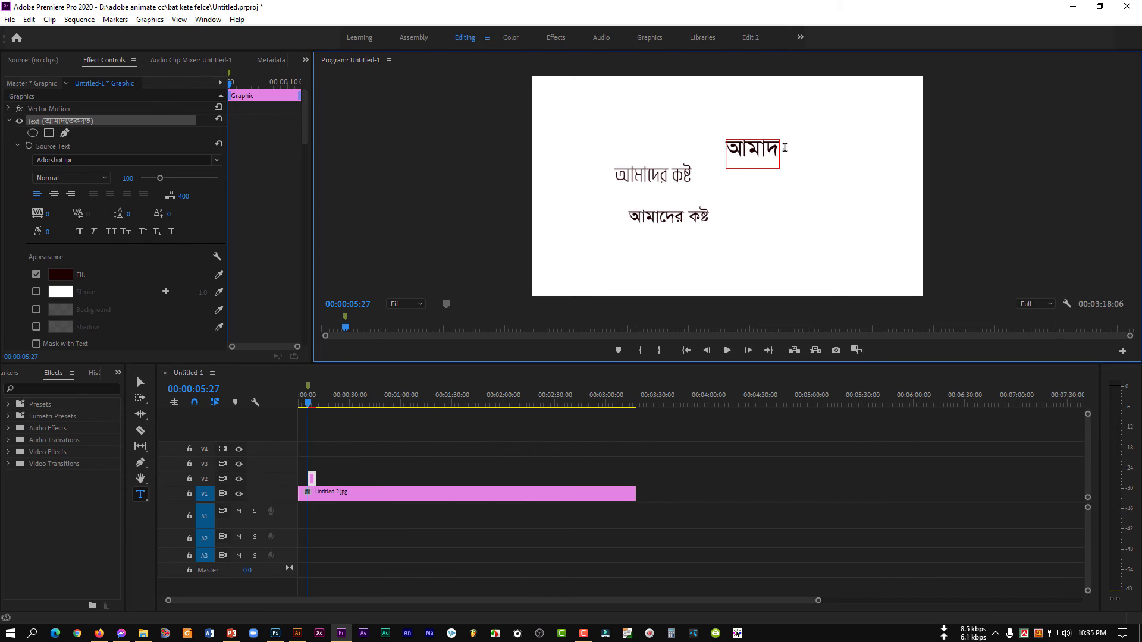
pyautogui.press('BackSpace')
pyautogui.press('BackSpace')
pyautogui.press('BackSpace')
pyautogui.press('BackSpace')
pyautogui.write('দের দেশ')
pyautogui.press('BackSpace')
pyautogui.write('শের নাম')
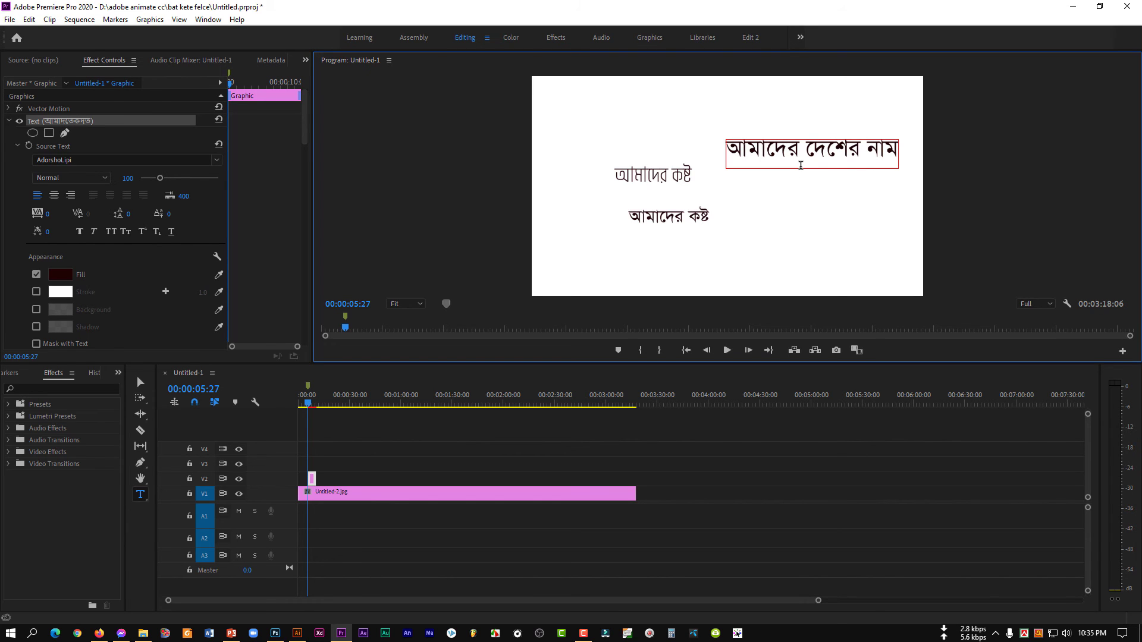
# Step: View which keyboard layouts Avro Keyboard offers and which one is active
pyautogui.click(1039, 635)
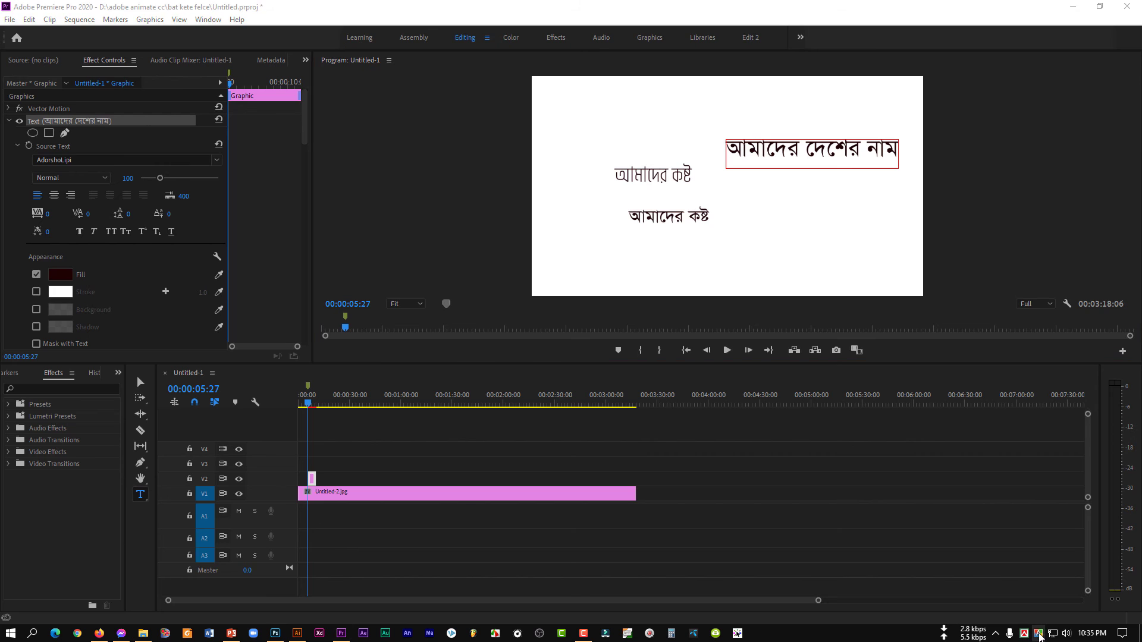
pyautogui.rightClick(1040, 635)
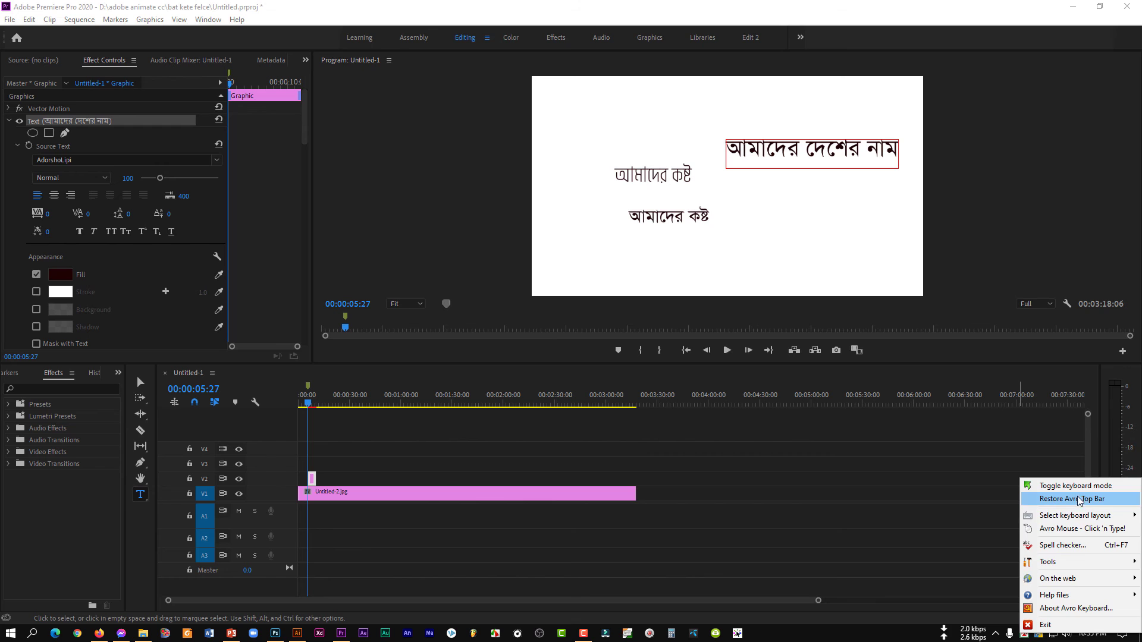
pyautogui.moveTo(1078, 520)
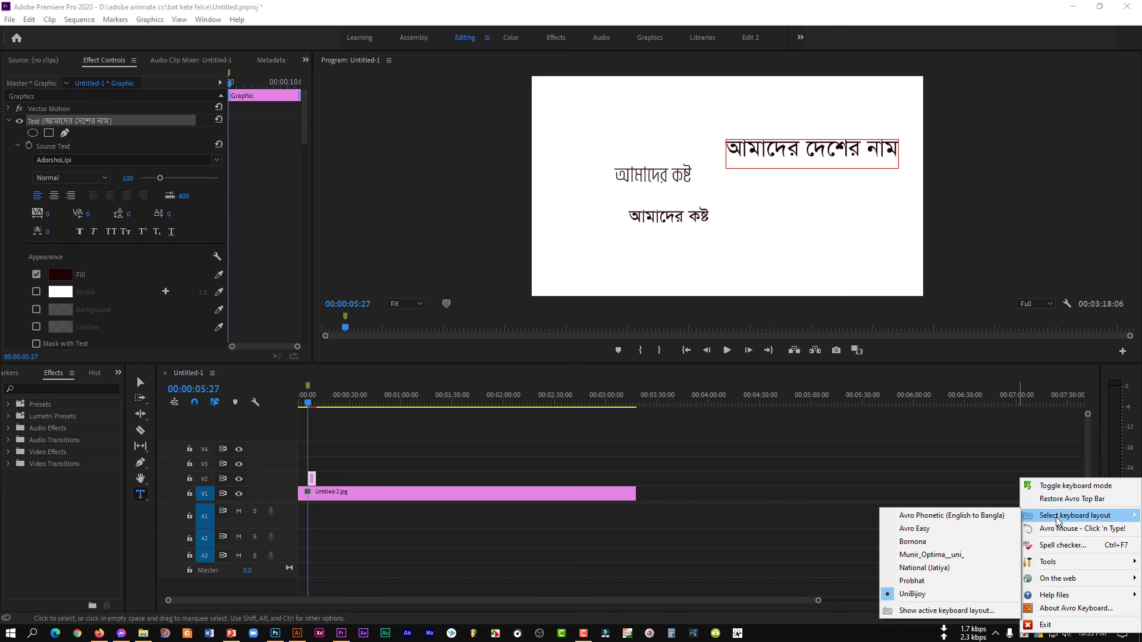
pyautogui.click(1036, 635)
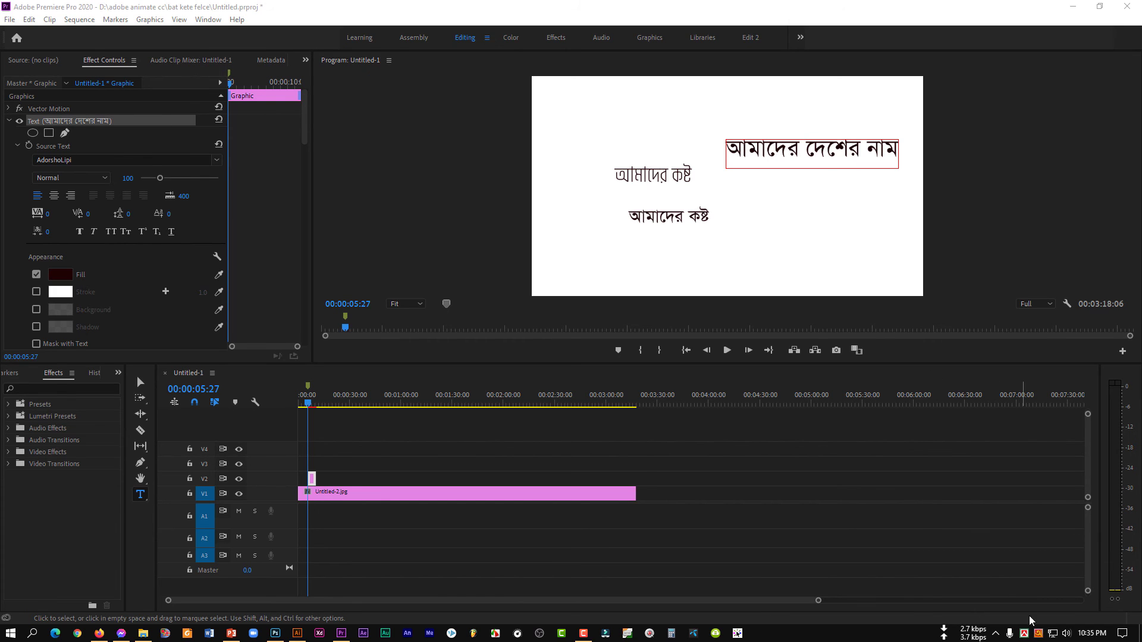
pyautogui.click(1038, 636)
# Step: Review the text engine selected in the Graphics preferences and accept the preferences
pyautogui.click(29, 19)
pyautogui.moveTo(141, 402)
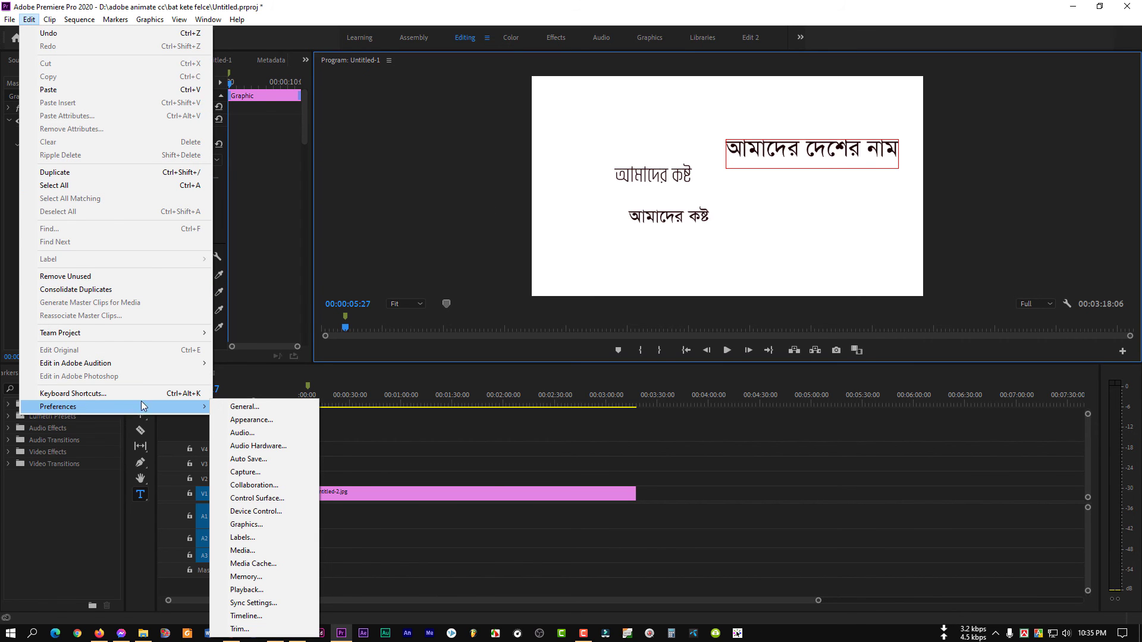
pyautogui.click(235, 405)
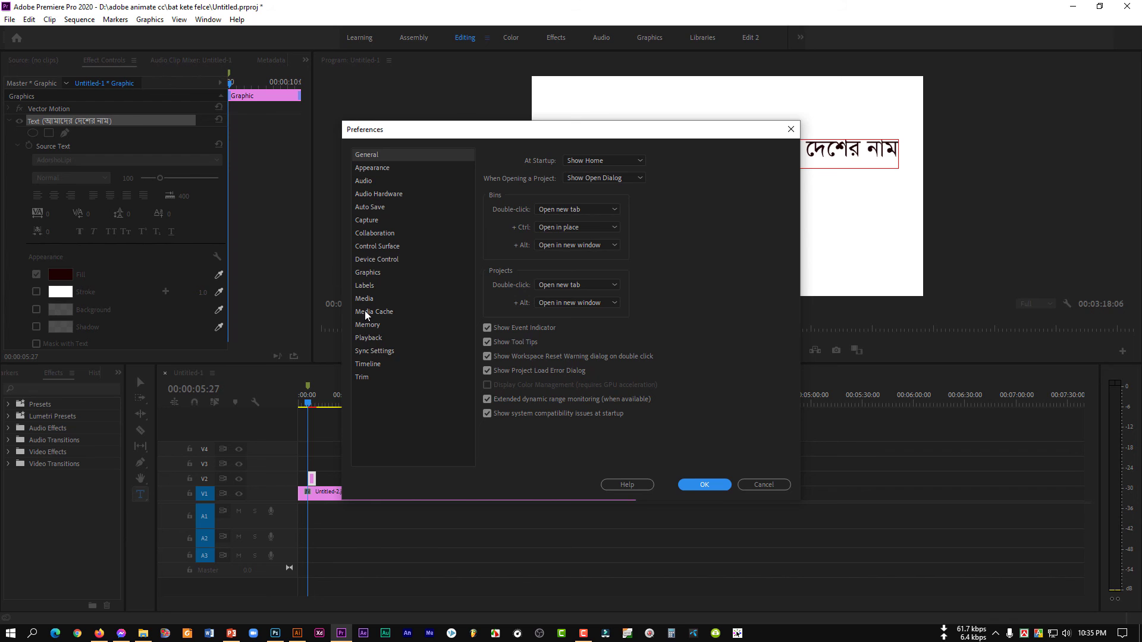
pyautogui.click(364, 274)
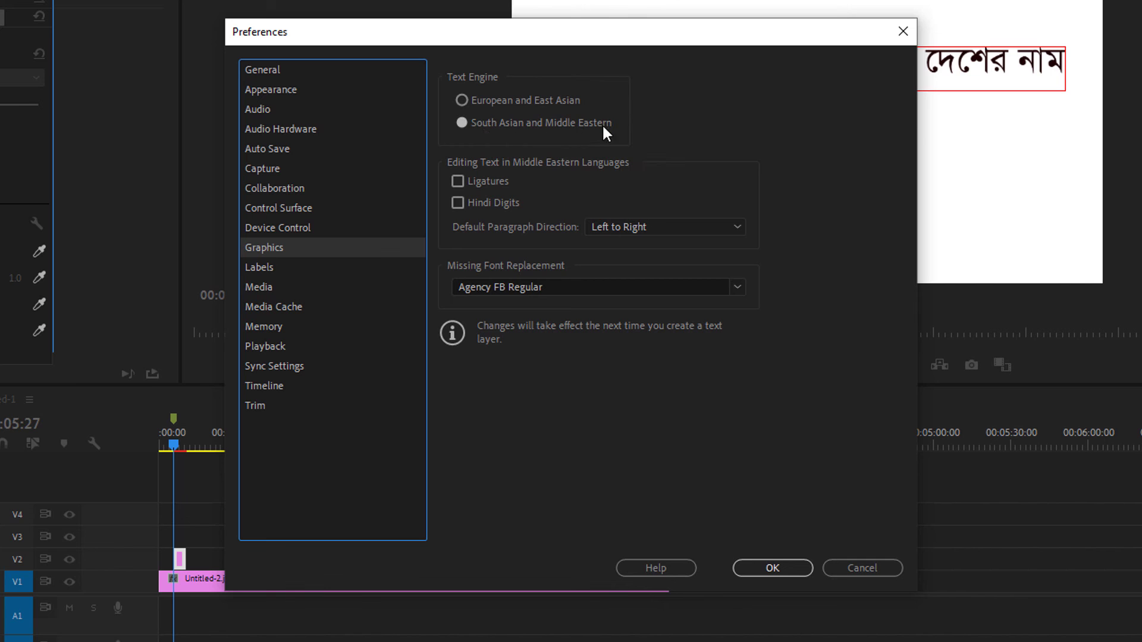
pyautogui.click(762, 570)
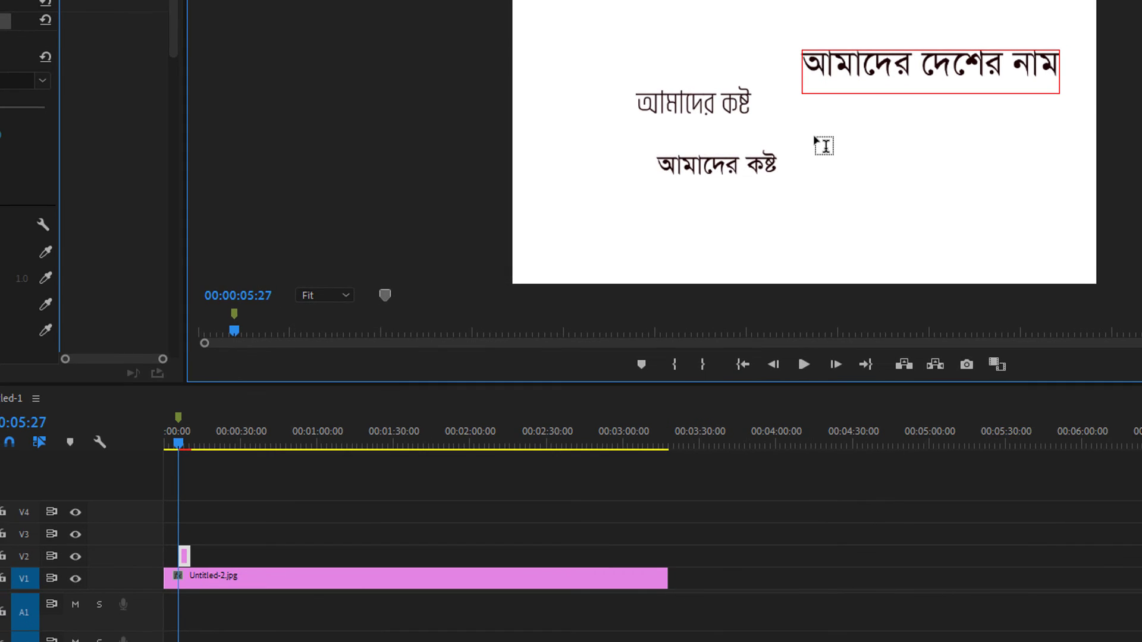